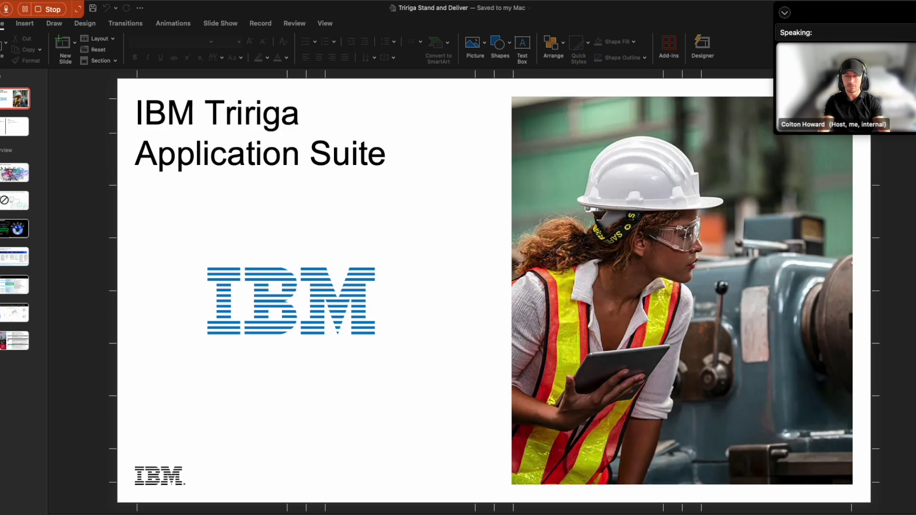
Show the IBM TEAM / SUMMARY slide, collapse the thumbnail pane, and advance to Complexities of siloed systems.
click(15, 127)
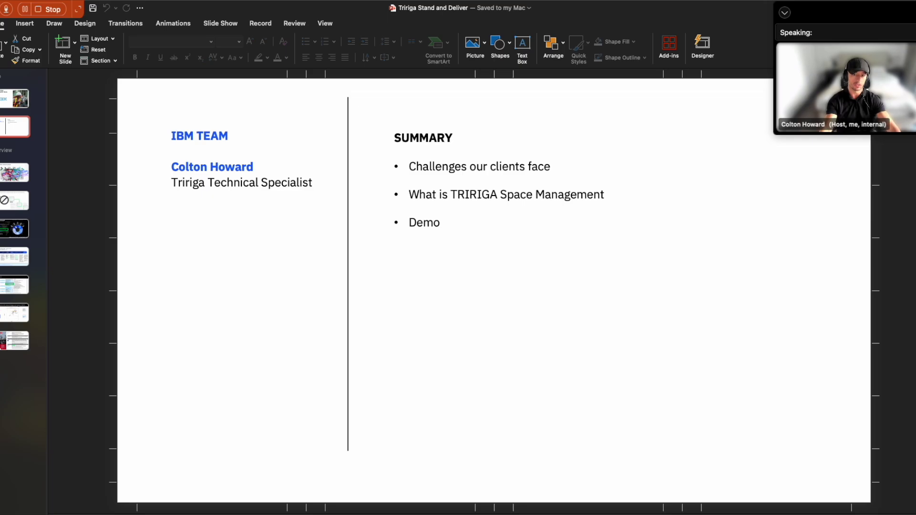
drag(47, 168, 14, 168)
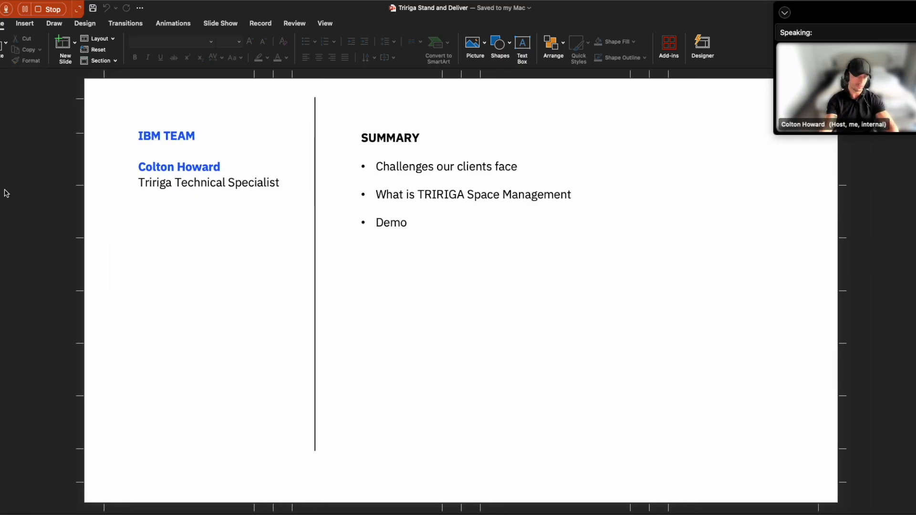
key(Page_Down)
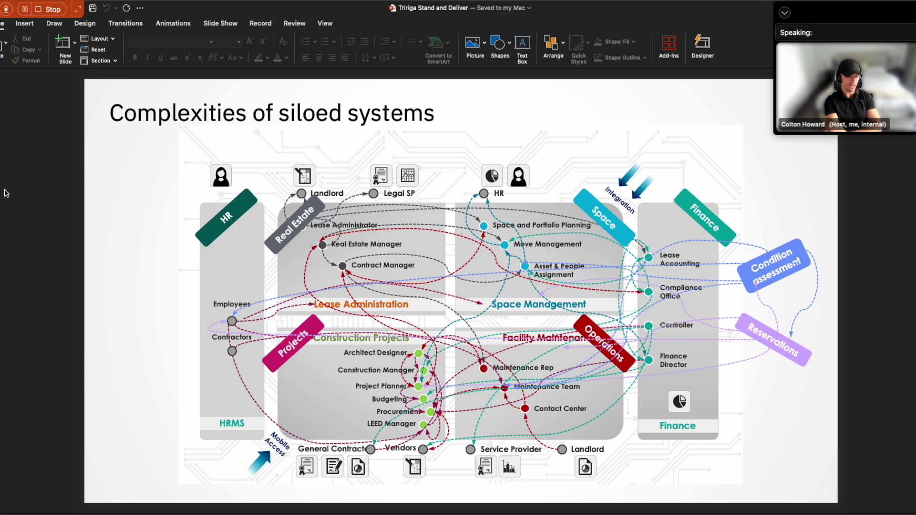
Advance to the 'Tririga is the single source of truth for facilities' slide.
key(Page_Down)
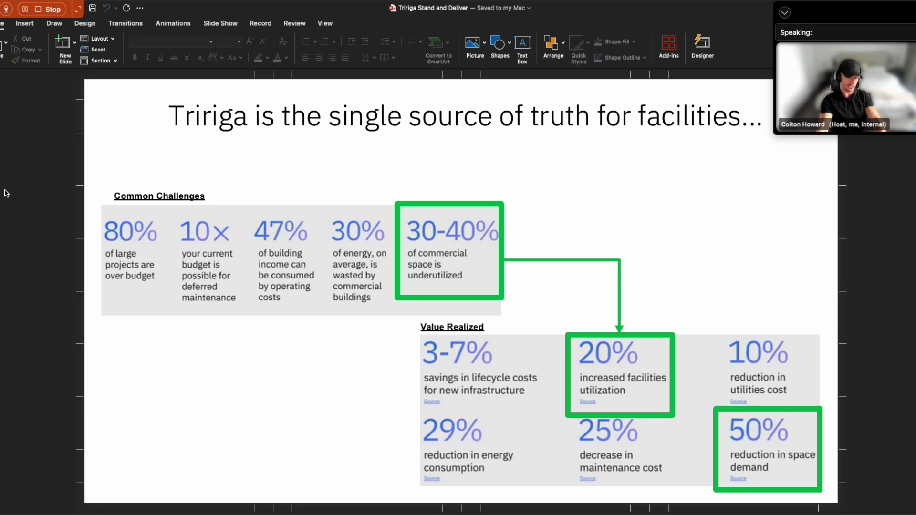
Step past the IBM TRIRIGA overview slide to the real estate lifecycle slide.
key(Down)
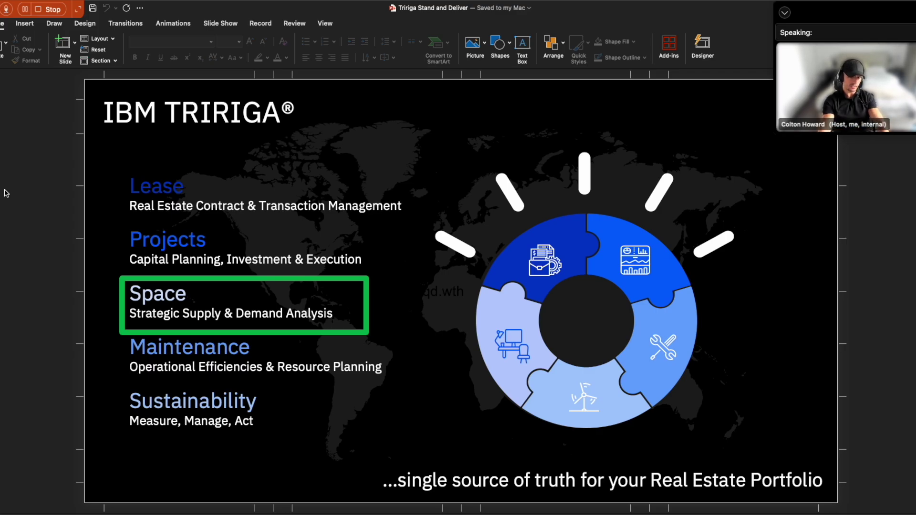
key(Down)
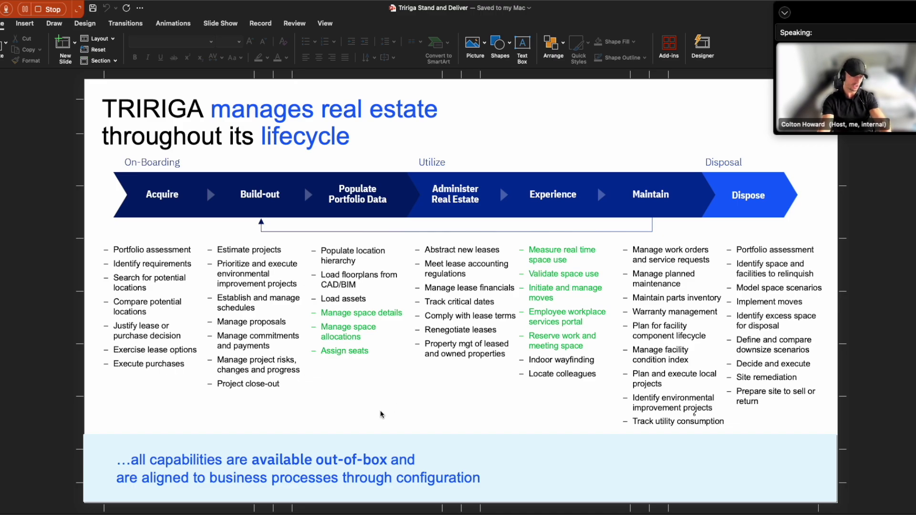
Page through the Tririga ROI and IWMS quadrant slides to the Dow Chemical slide.
key(Down)
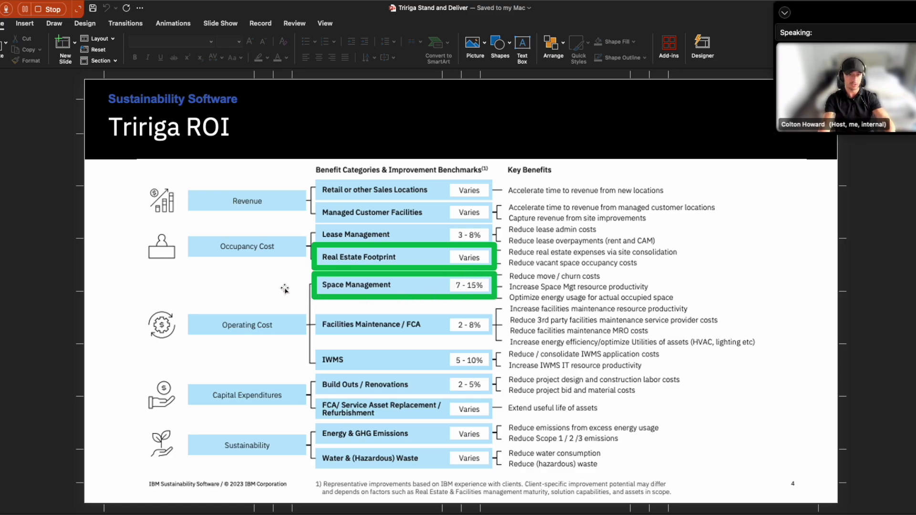
key(Page_Down)
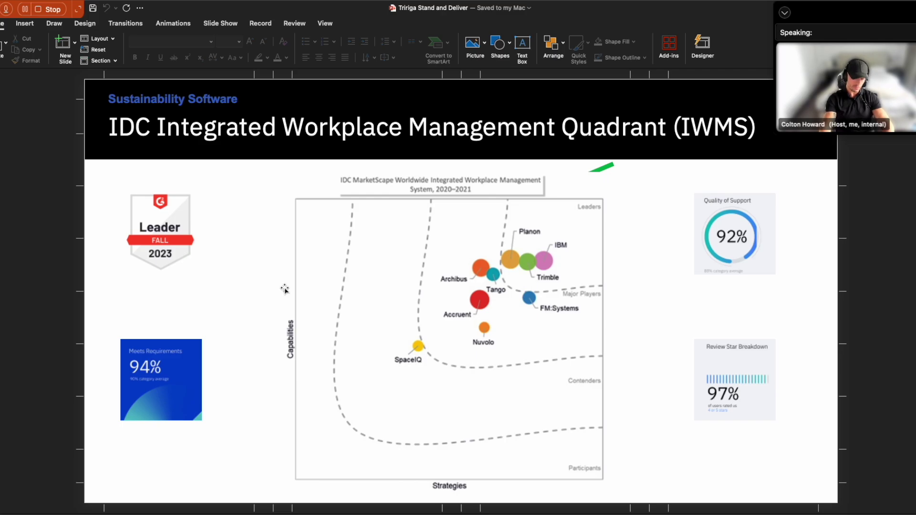
key(Page_Down)
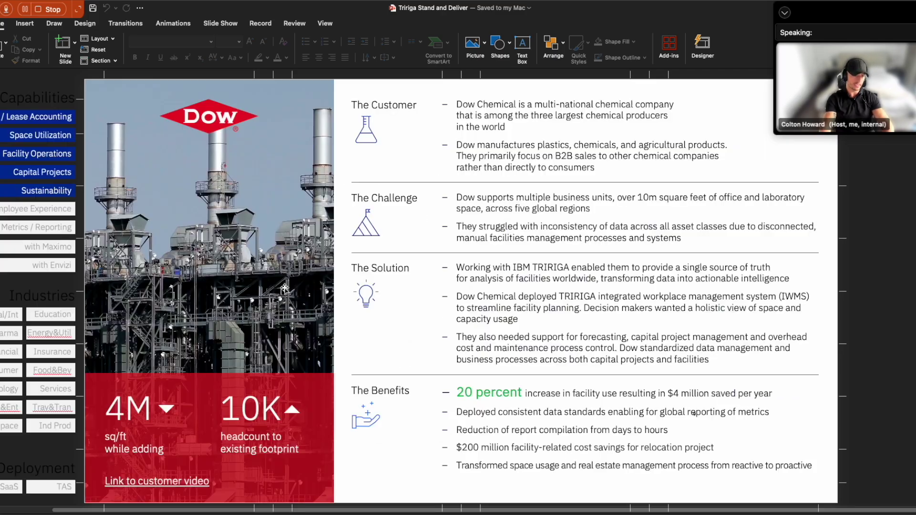
key(Page_Up)
key(Page_Down)
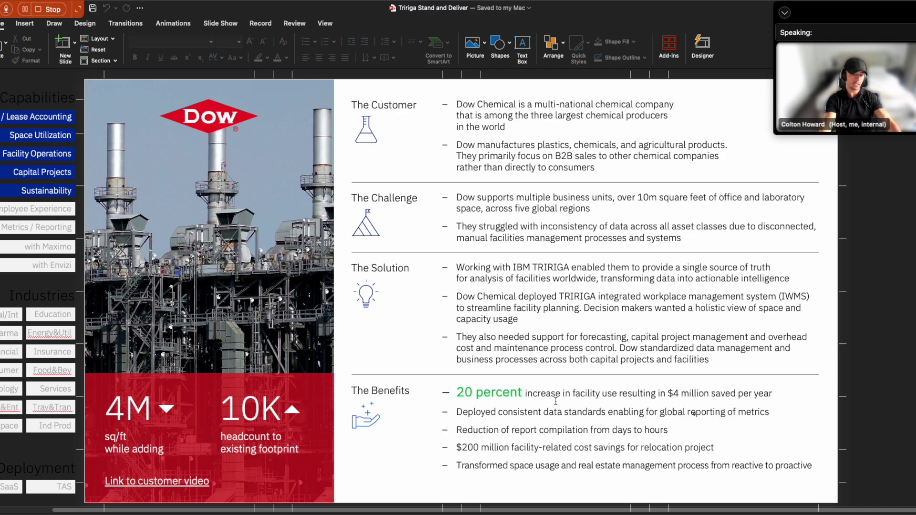
click(53, 10)
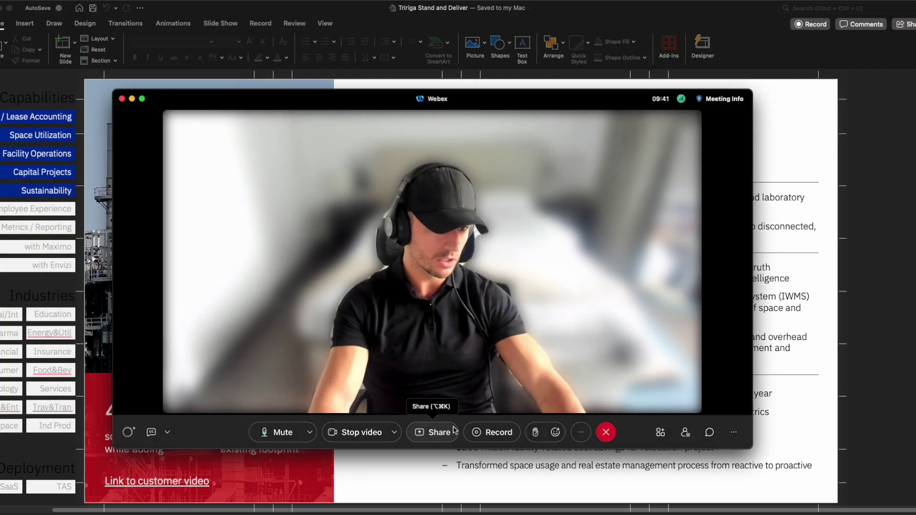
Share the Google Chrome window in Webex and enter the TRIRIGA user ID.
click(441, 432)
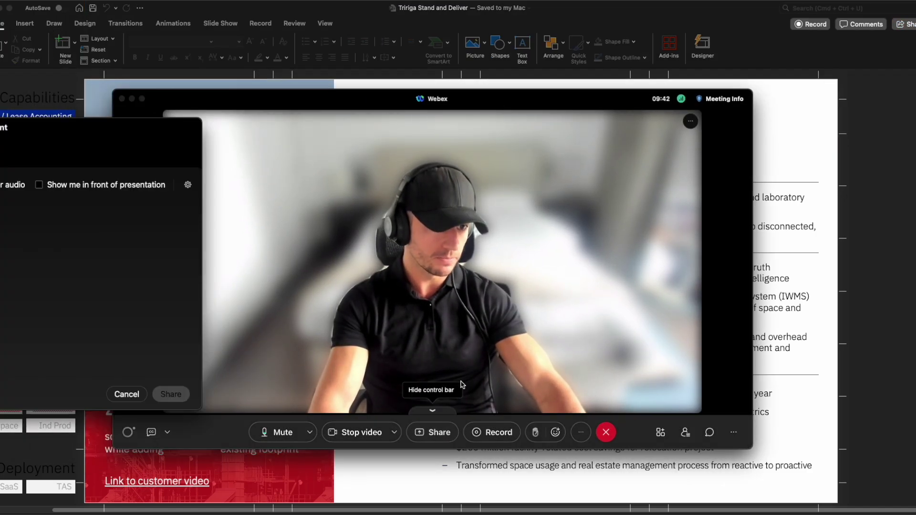
click(45, 229)
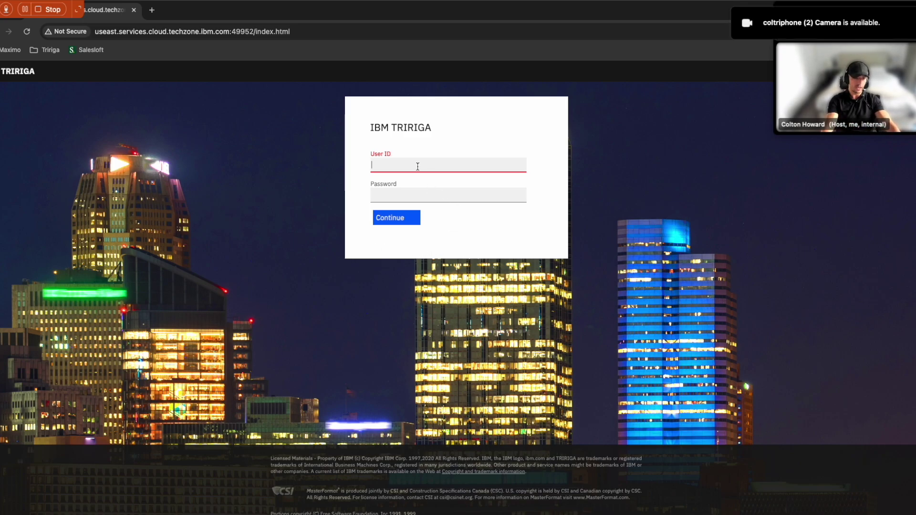
text(pplanner)
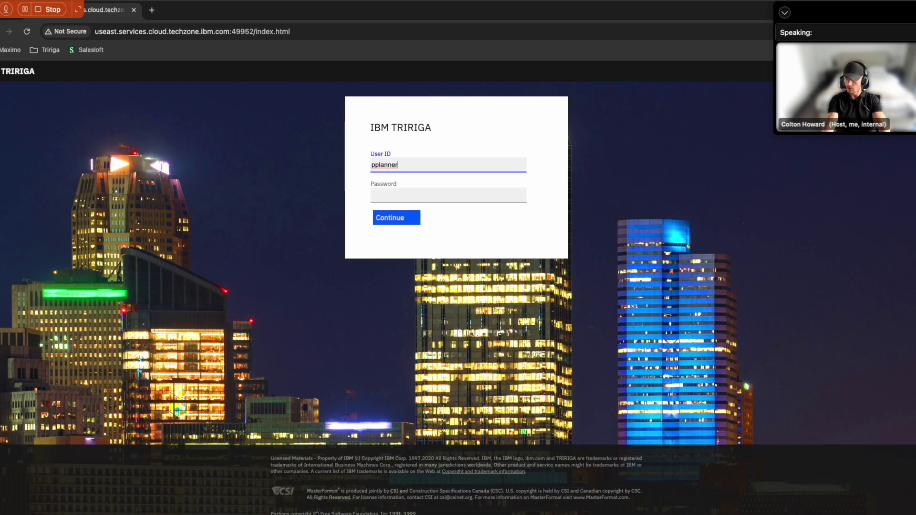
Sign in with the account password, decline saving it, and open Dynamic Space Planning.
click(448, 195)
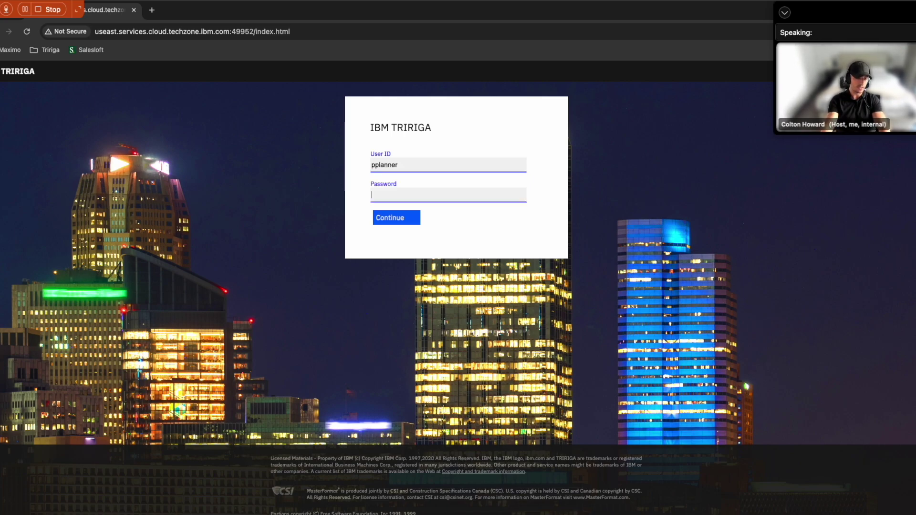
text(*******)
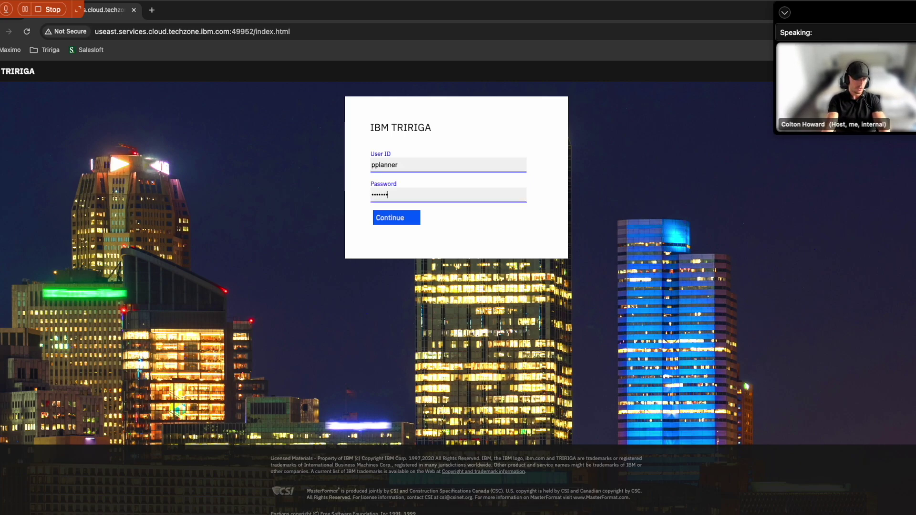
key(Return)
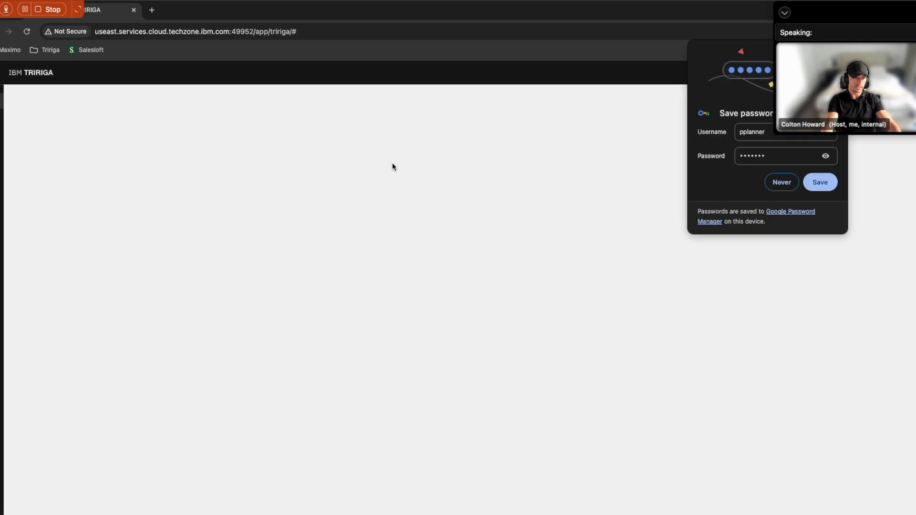
click(780, 183)
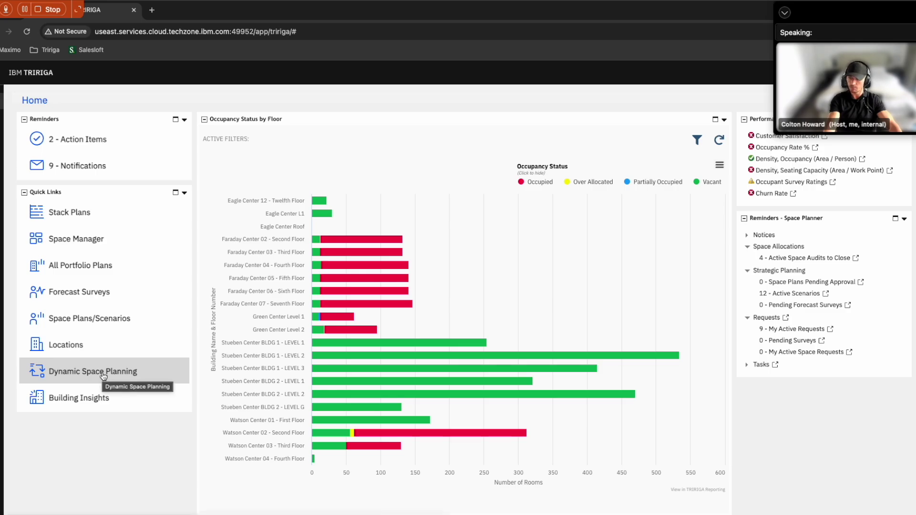
click(103, 376)
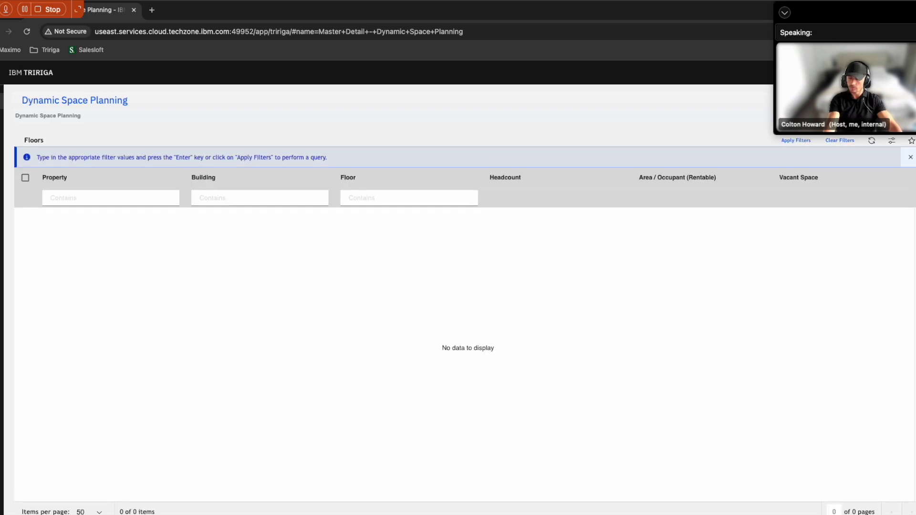
List all floors, then filter the Floors list by building name 'watson'.
click(304, 197)
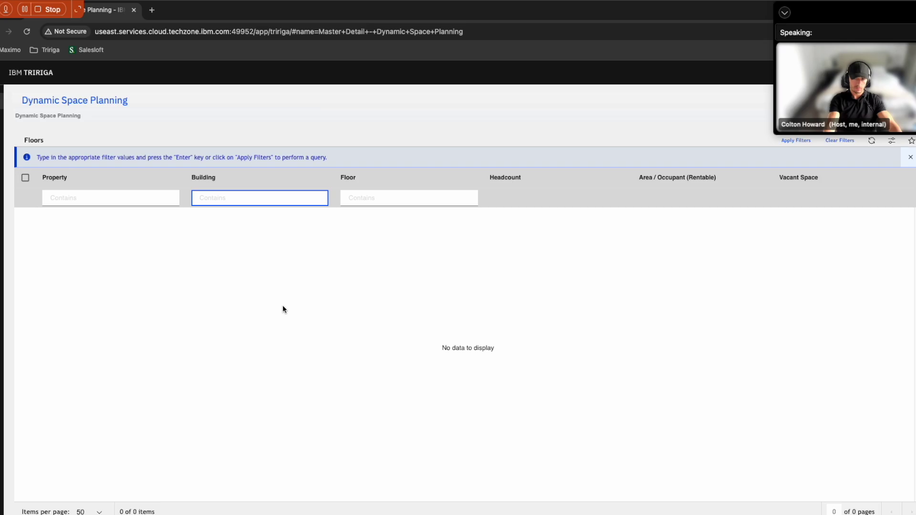
key(Return)
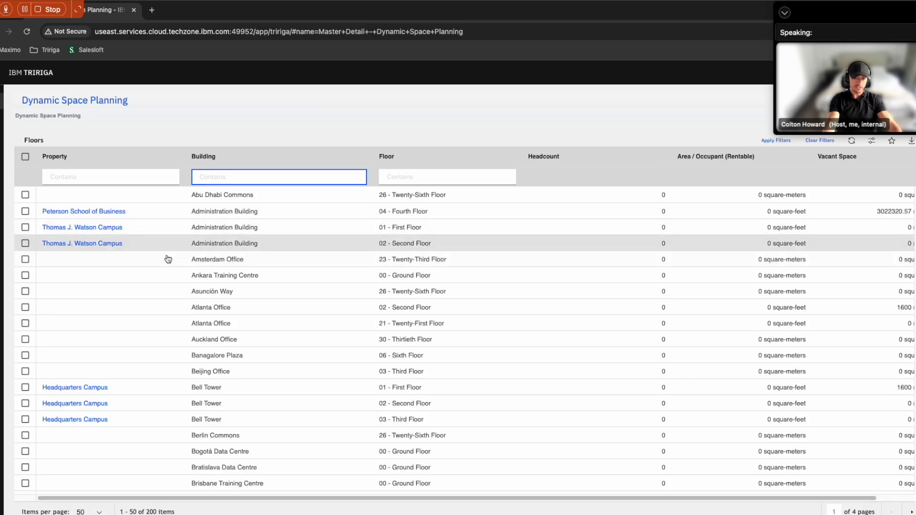
scroll(172, 262, down, 3)
scroll(177, 268, up, 3)
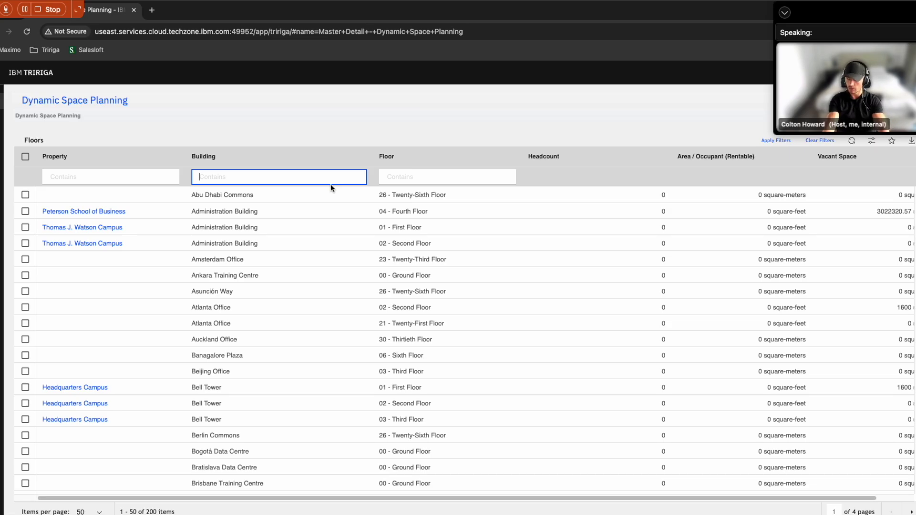
text(watson)
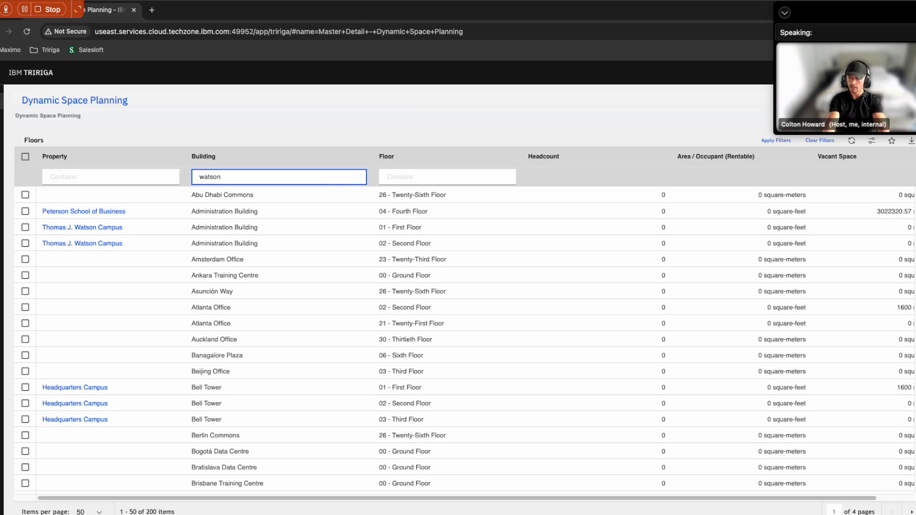
key(Return)
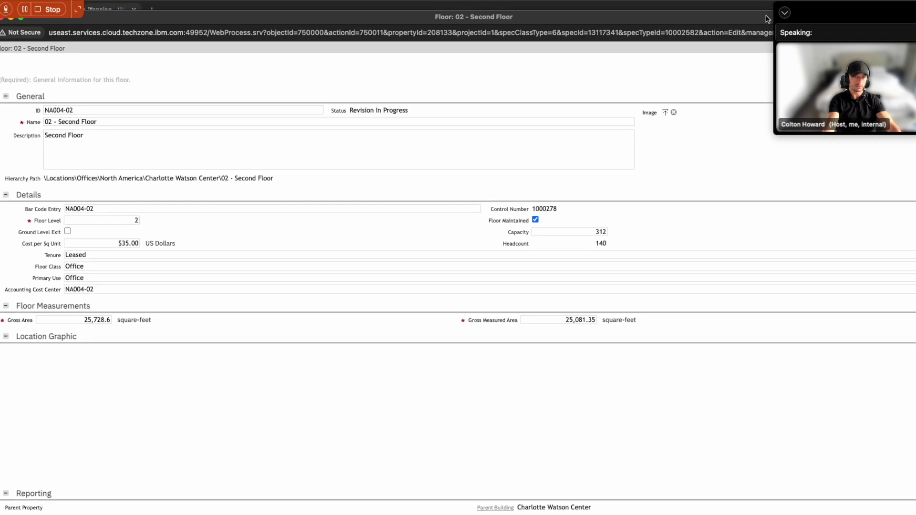
click(50, 13)
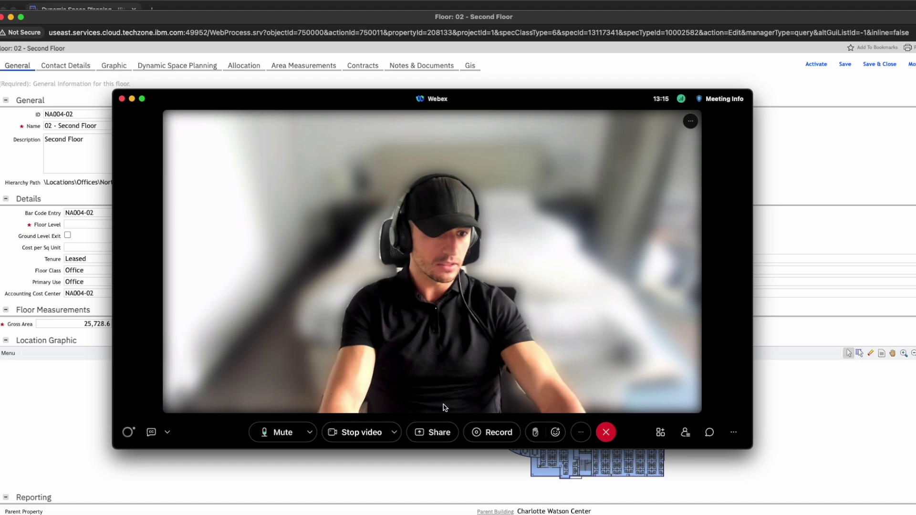
click(433, 433)
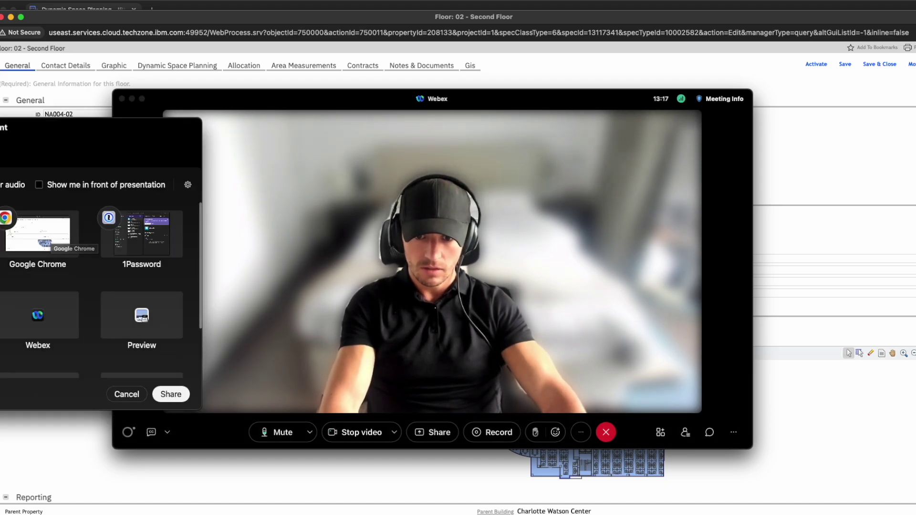
scroll(102, 330, down, 3)
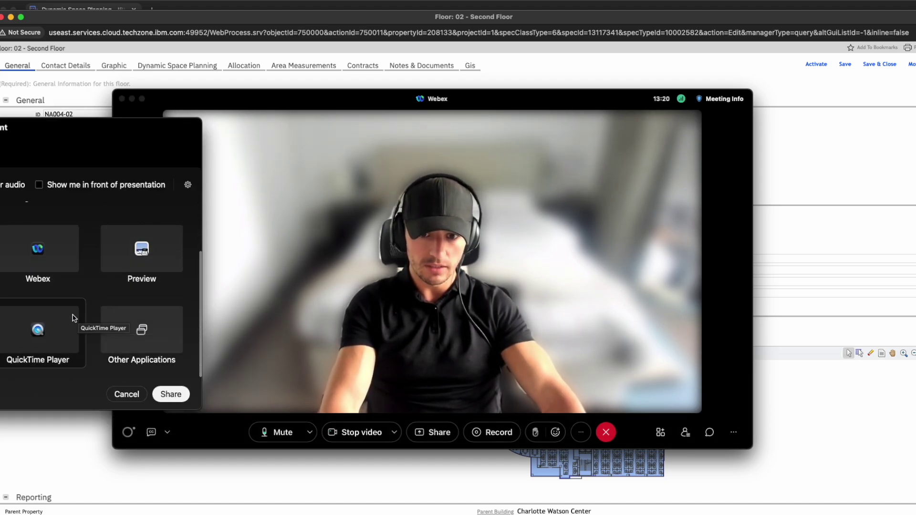
scroll(72, 316, up, 3)
click(48, 244)
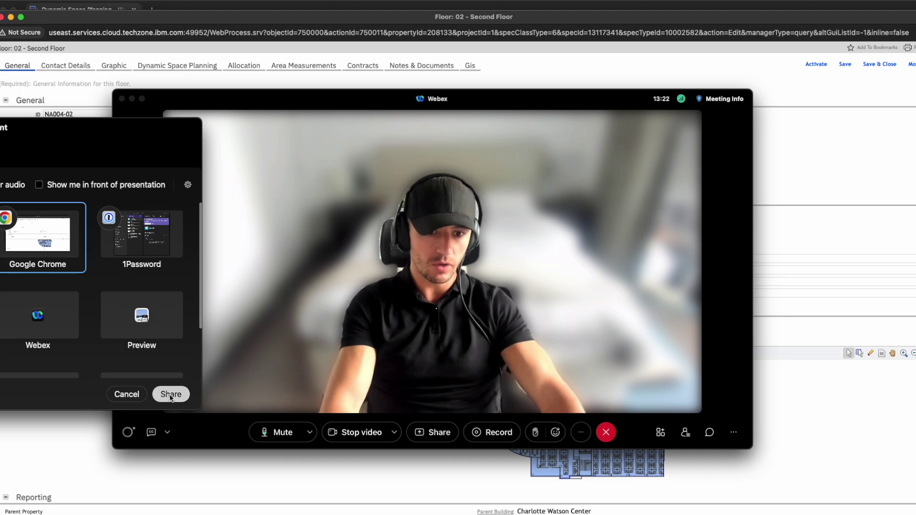
click(170, 395)
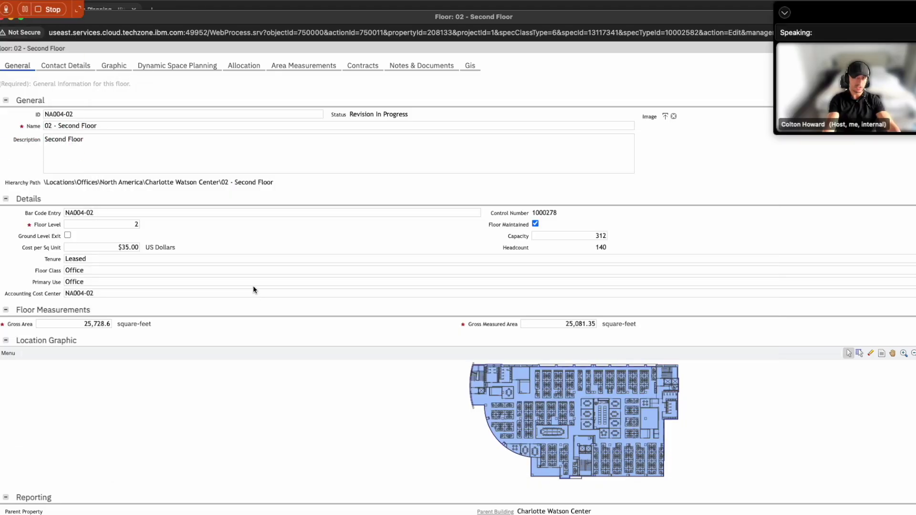
drag(245, 24, 231, 21)
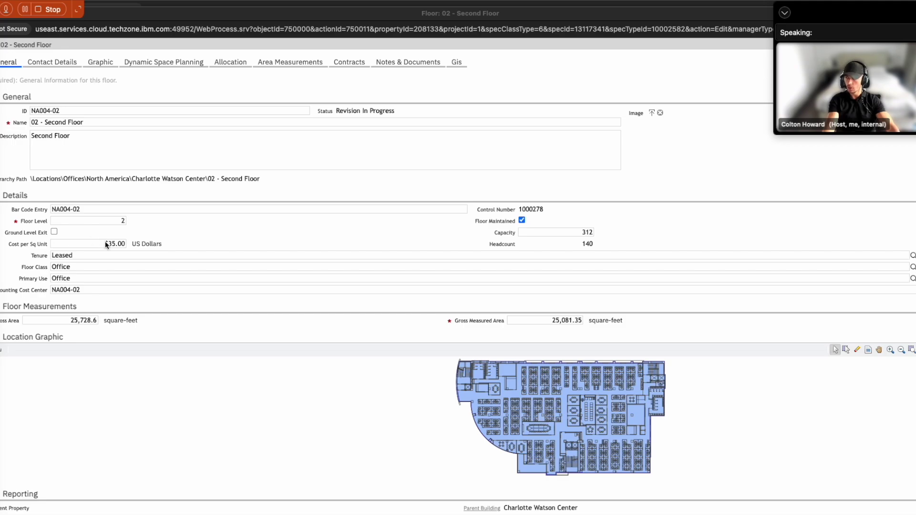
scroll(255, 280, down, 1)
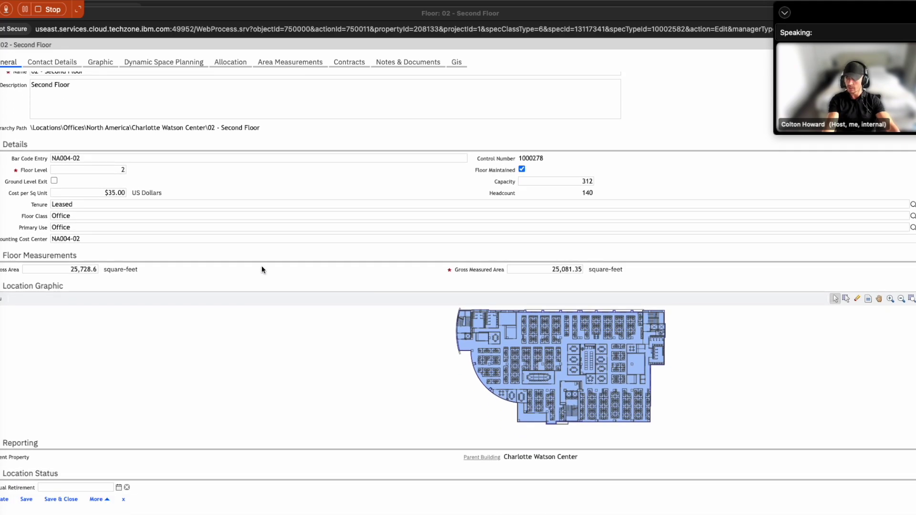
scroll(261, 265, up, 1)
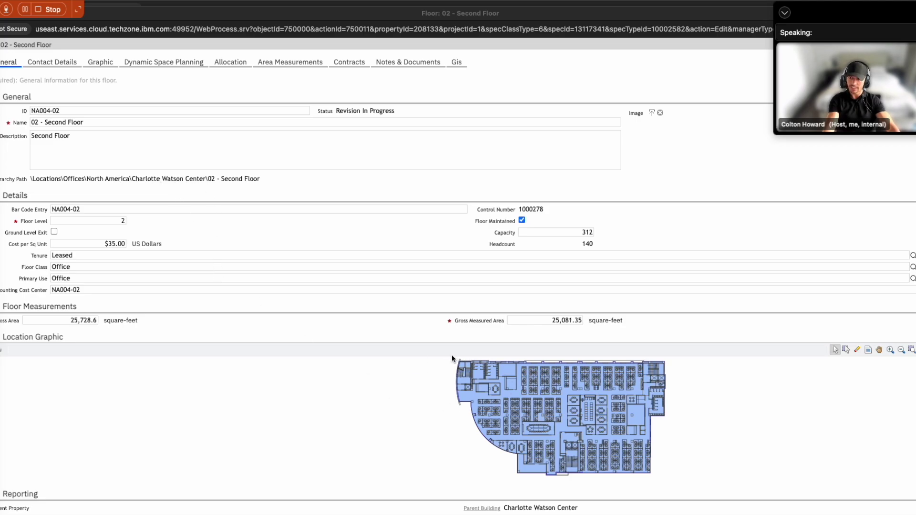
click(347, 64)
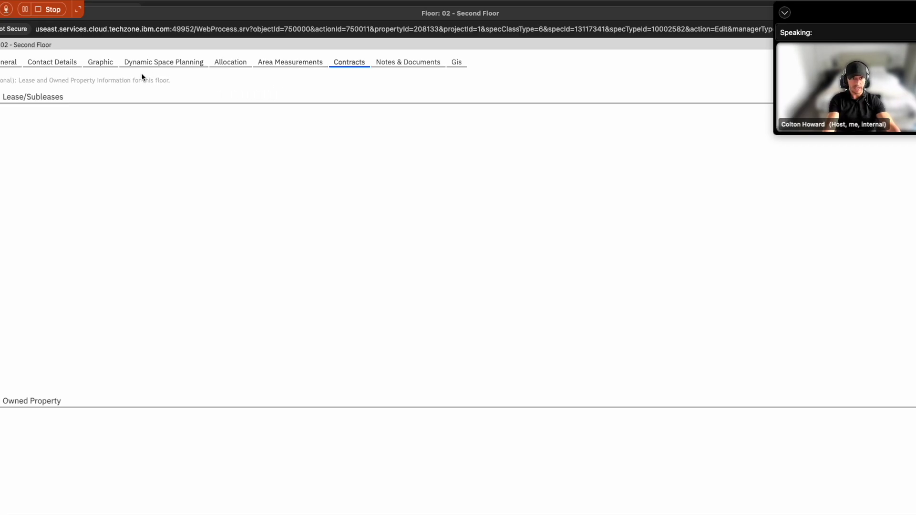
click(55, 64)
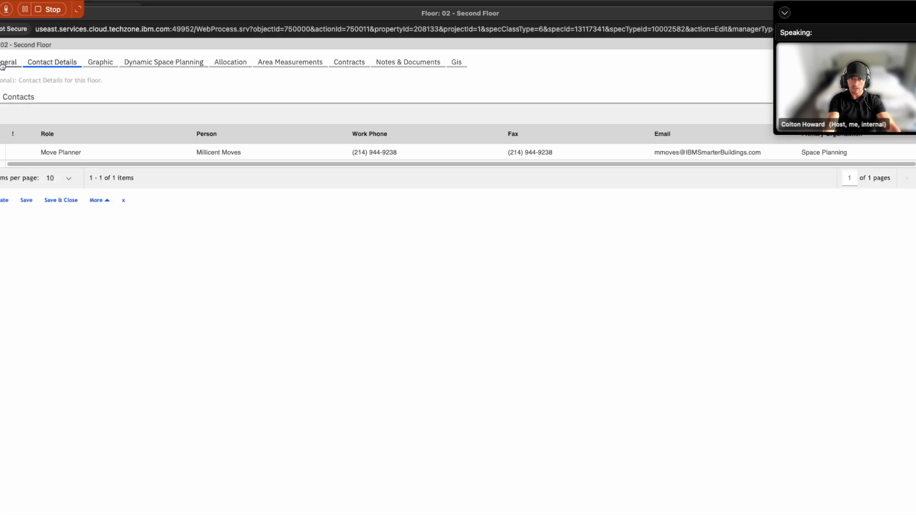
click(9, 63)
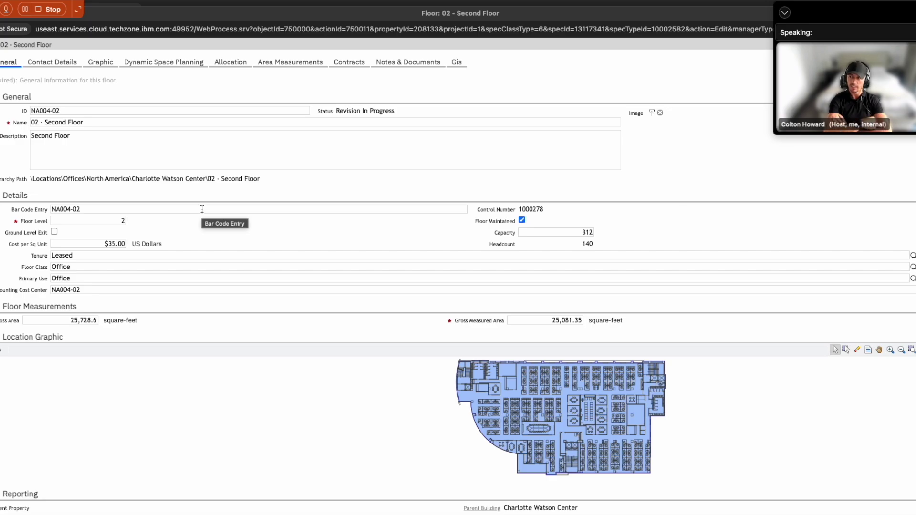
click(179, 65)
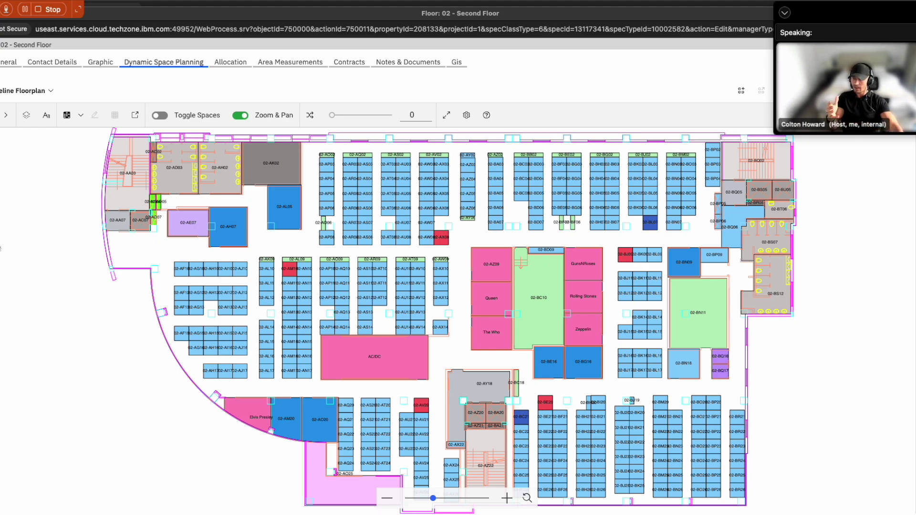
Toggle the Furniture and Doors layers, leaving both hidden, and close the Layers list.
click(26, 120)
click(35, 193)
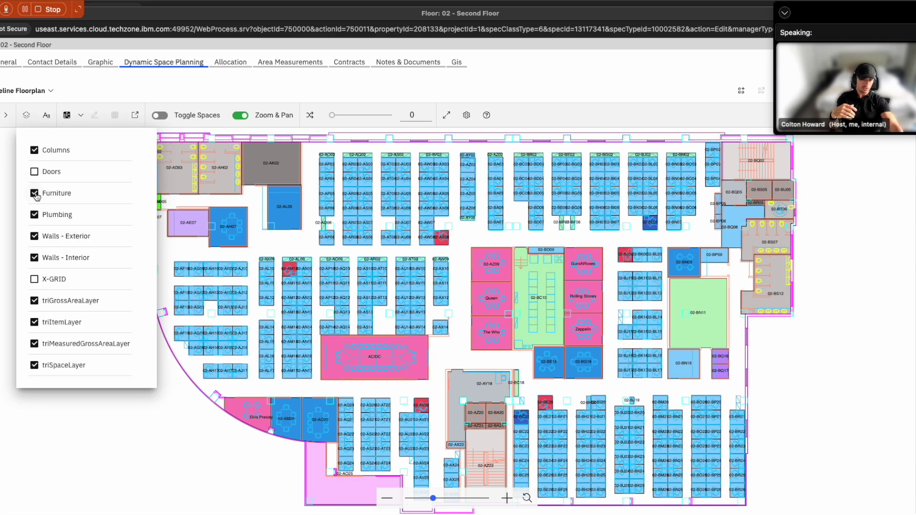
click(35, 194)
click(35, 193)
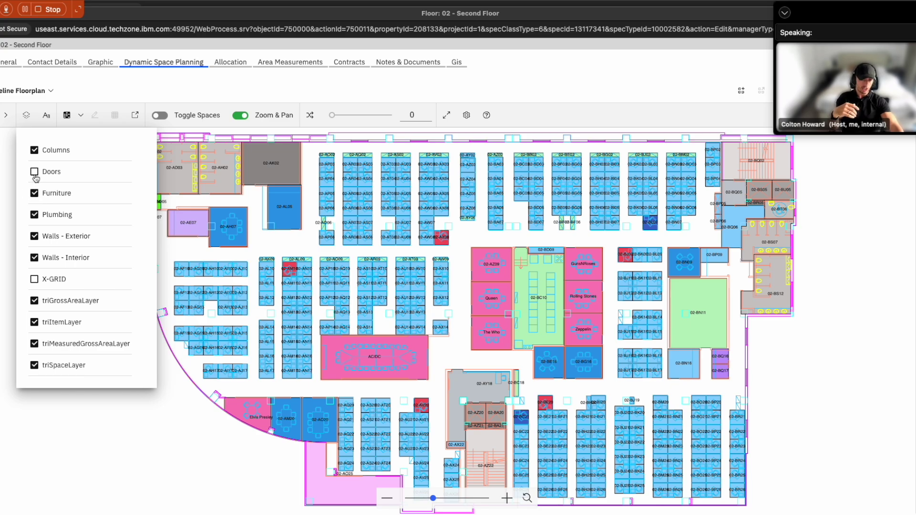
click(35, 172)
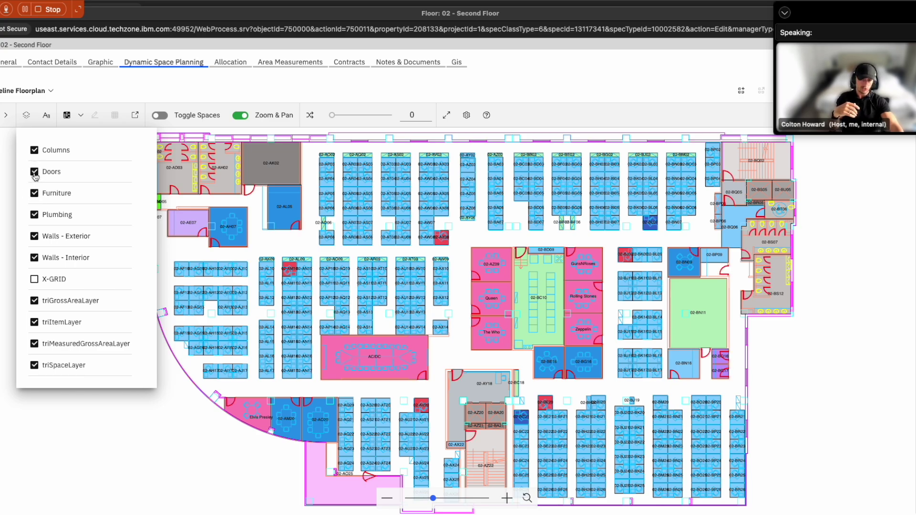
click(34, 172)
click(34, 194)
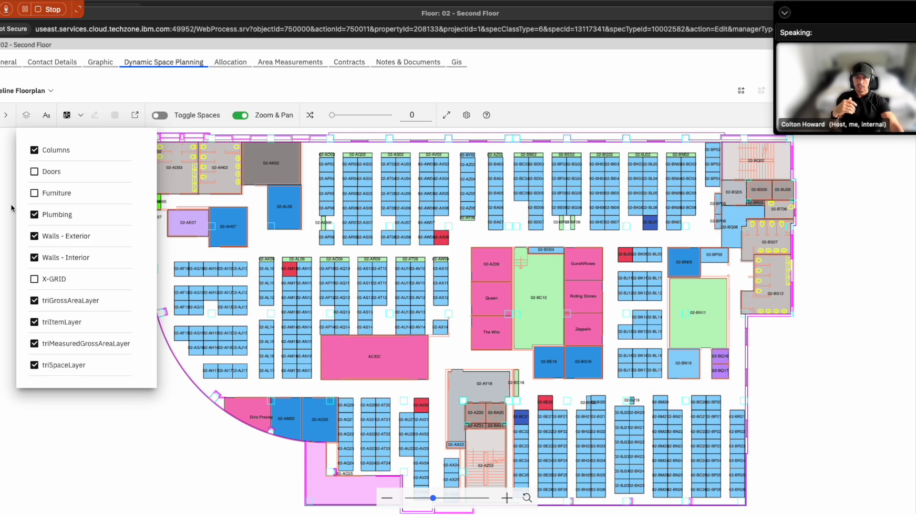
click(28, 116)
click(28, 116)
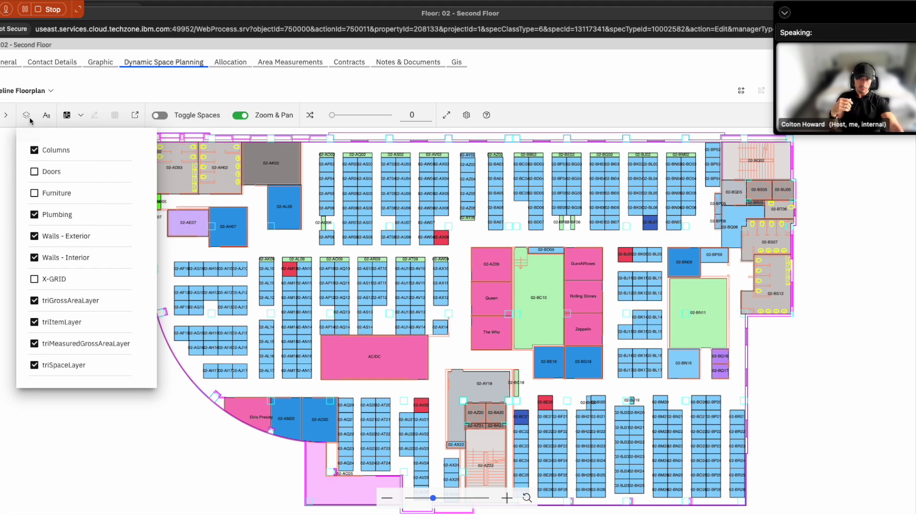
click(30, 118)
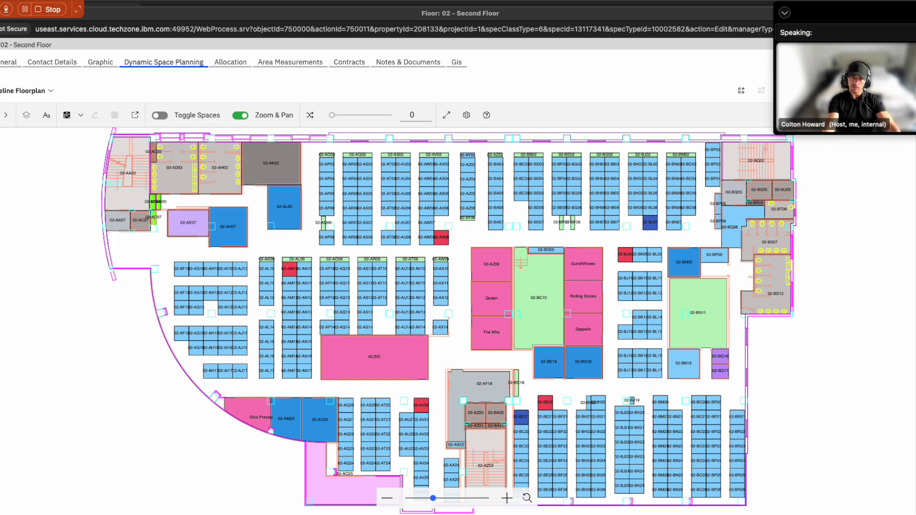
Open the AC/DC room's space record from the plan and centre its window.
click(136, 118)
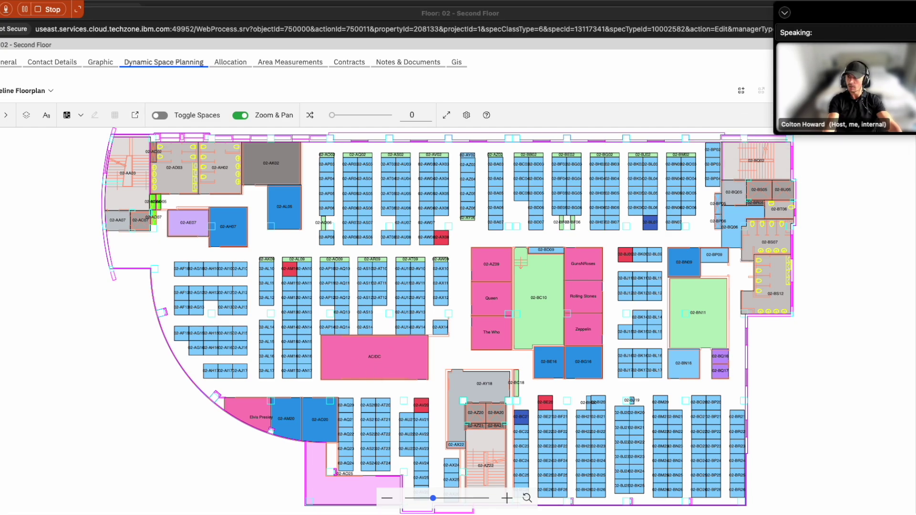
drag(323, 118, 513, 107)
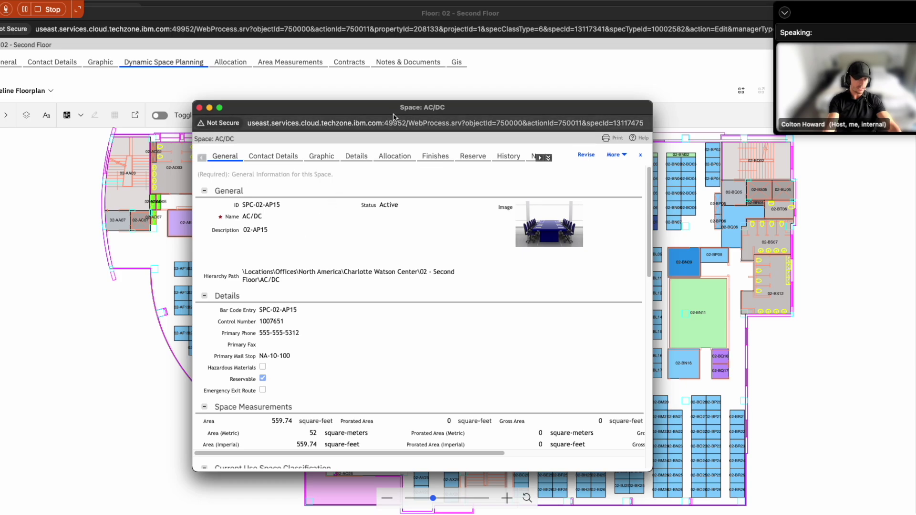
drag(388, 111, 417, 109)
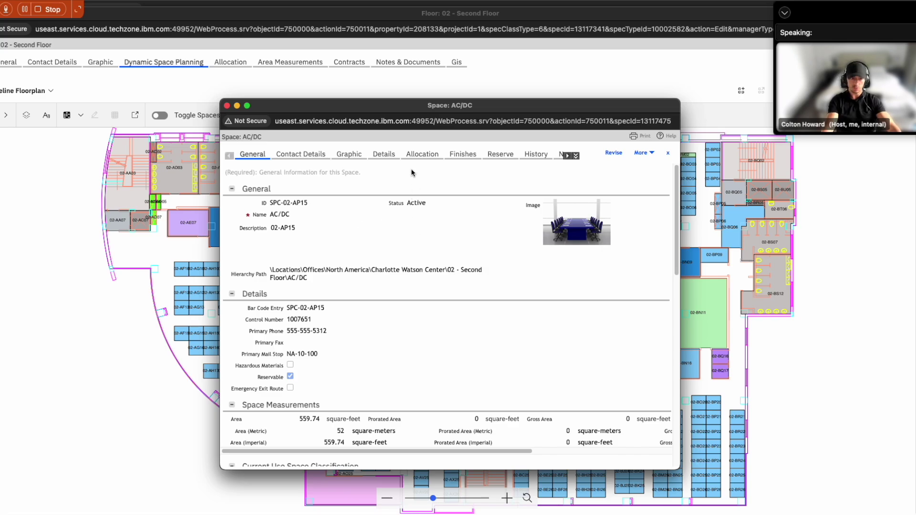
Review the AC/DC record's Contact Details, Allocation, History and General tabs, then close it.
click(304, 154)
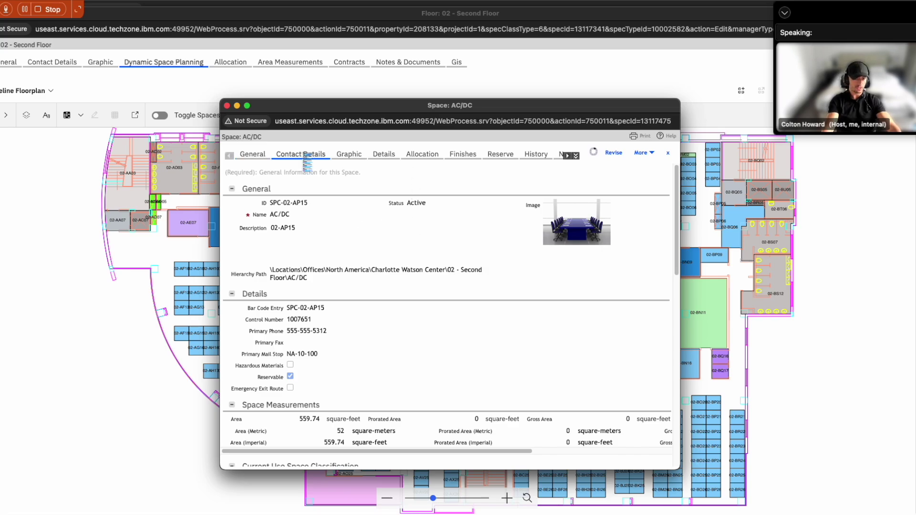
click(422, 155)
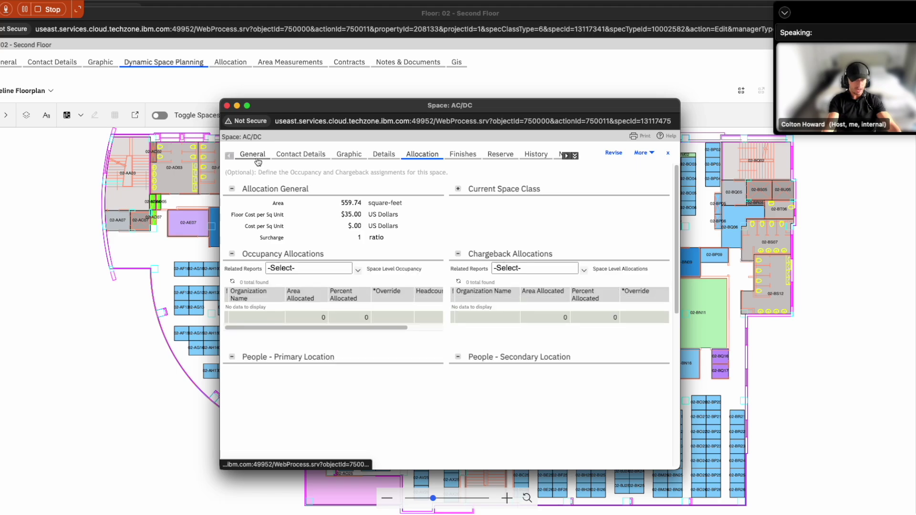
click(536, 155)
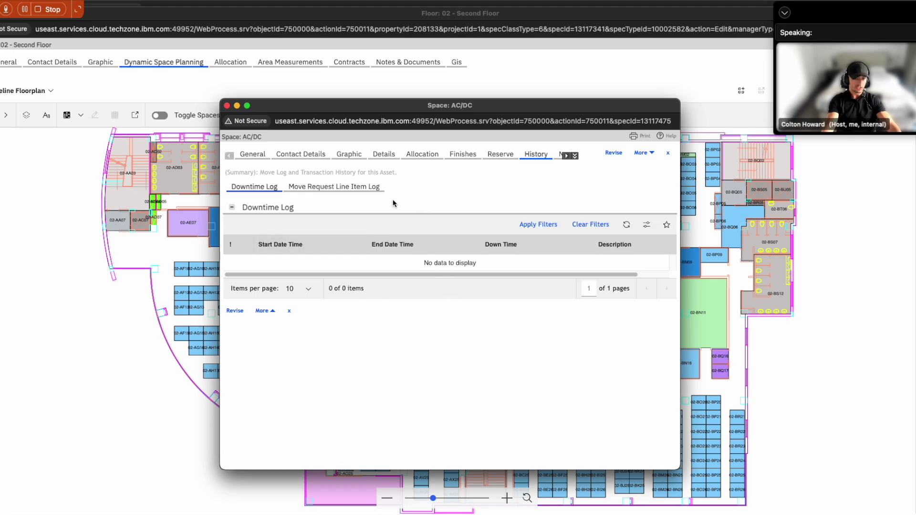
click(253, 154)
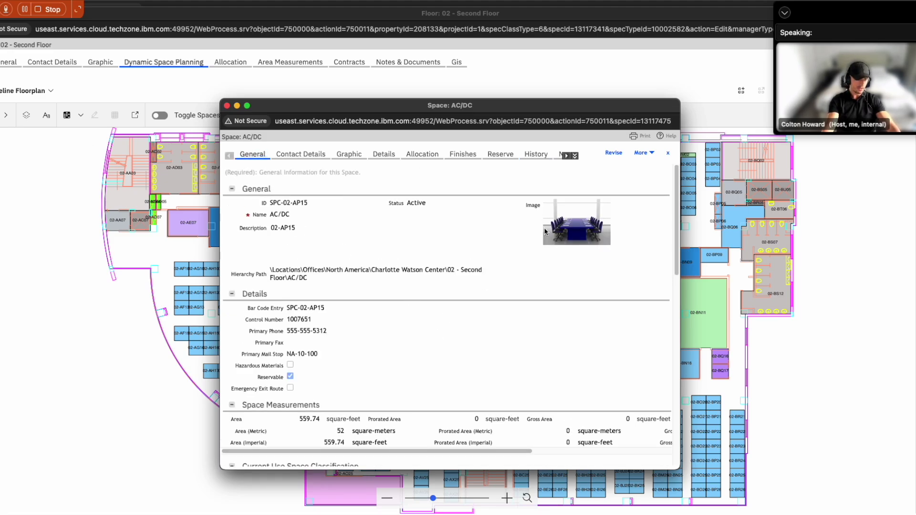
scroll(444, 358, down, 10)
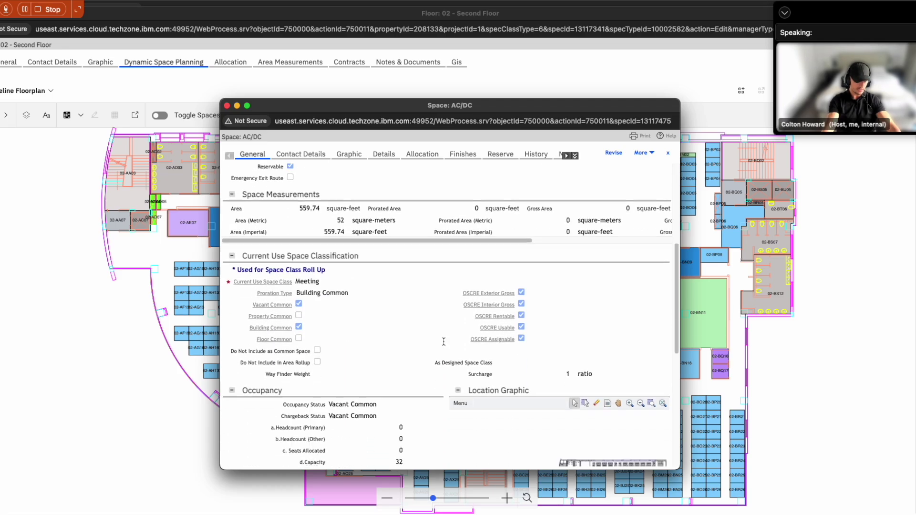
scroll(444, 341, down, 5)
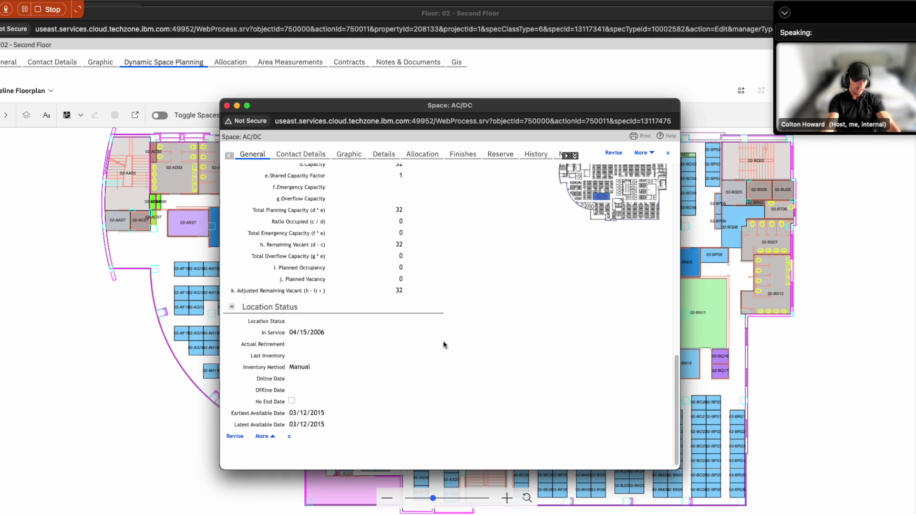
scroll(443, 344, up, 15)
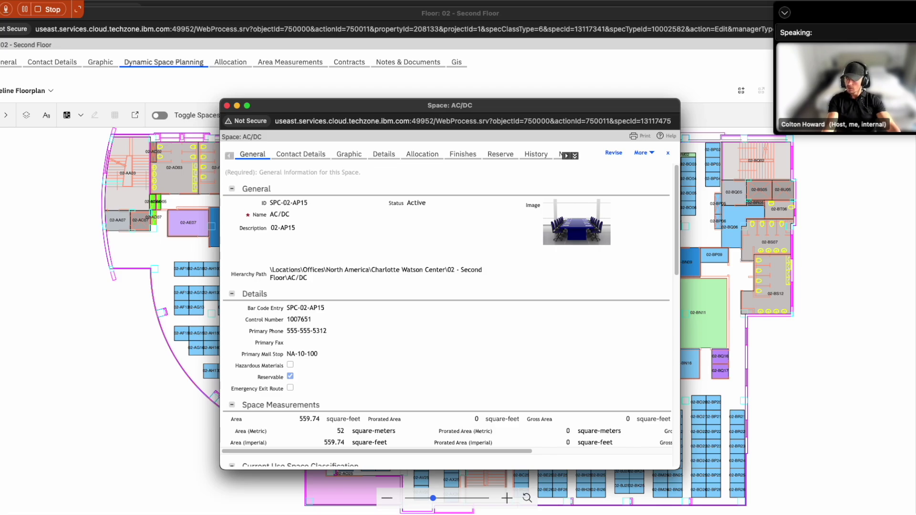
click(228, 105)
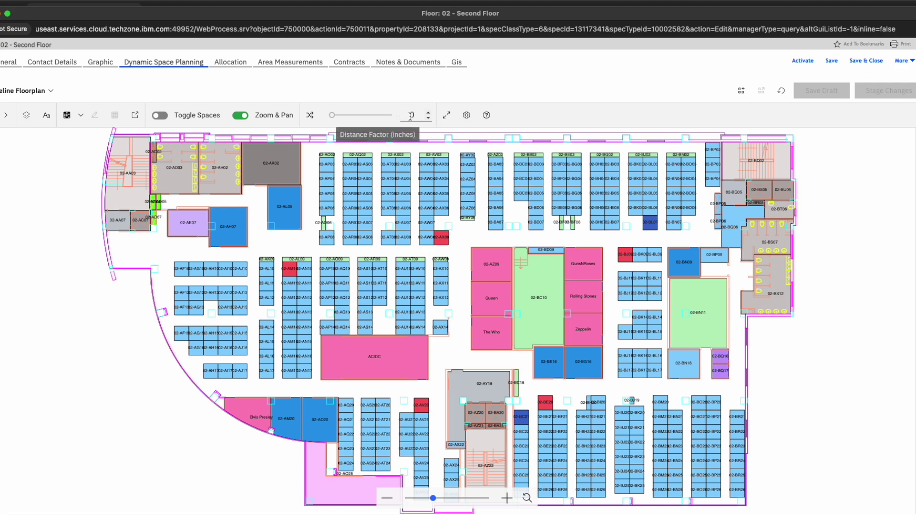
Adjust the Distance Factor spinner up and down until it reads 72.
click(428, 115)
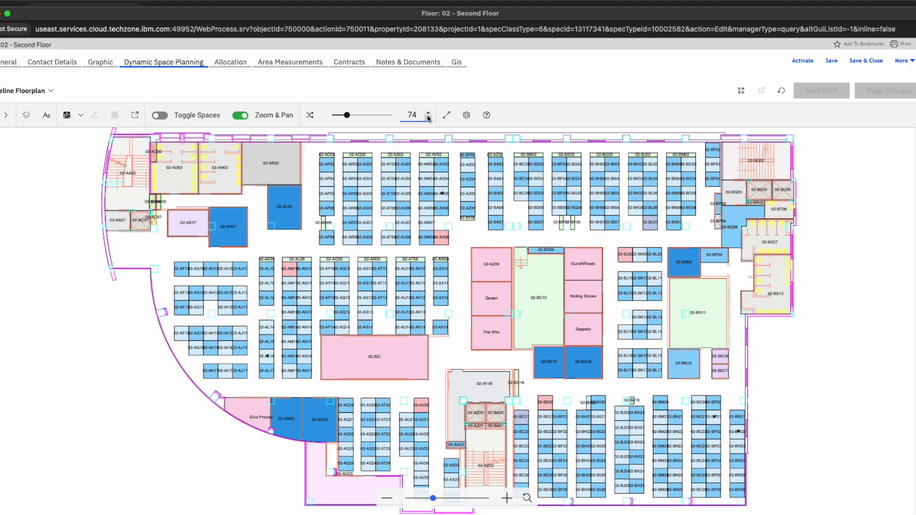
click(428, 119)
click(428, 120)
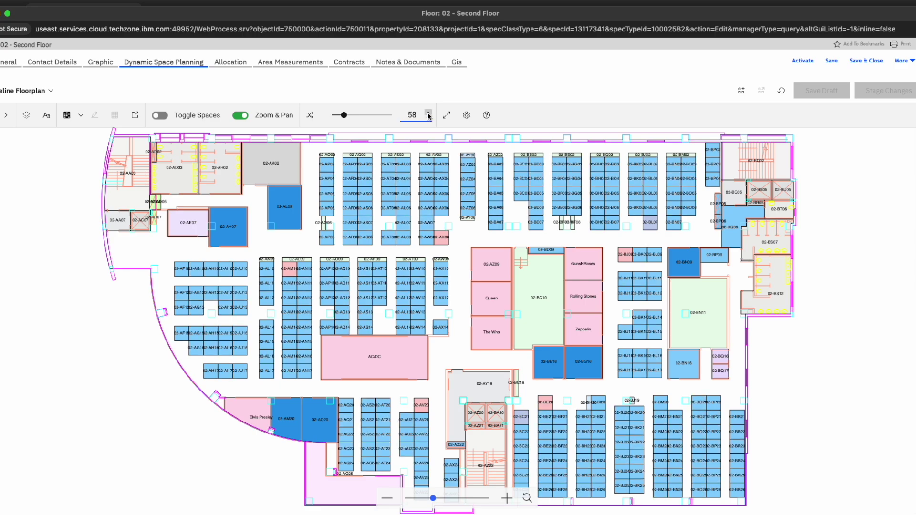
click(428, 113)
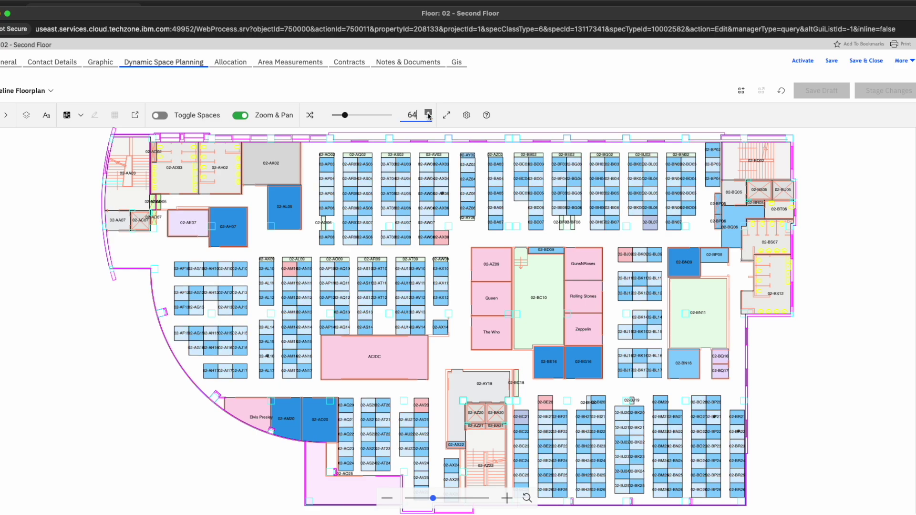
click(428, 113)
Finish the distance factor entry and drag-select the upper desk rows on the plan.
click(25, 219)
click(82, 116)
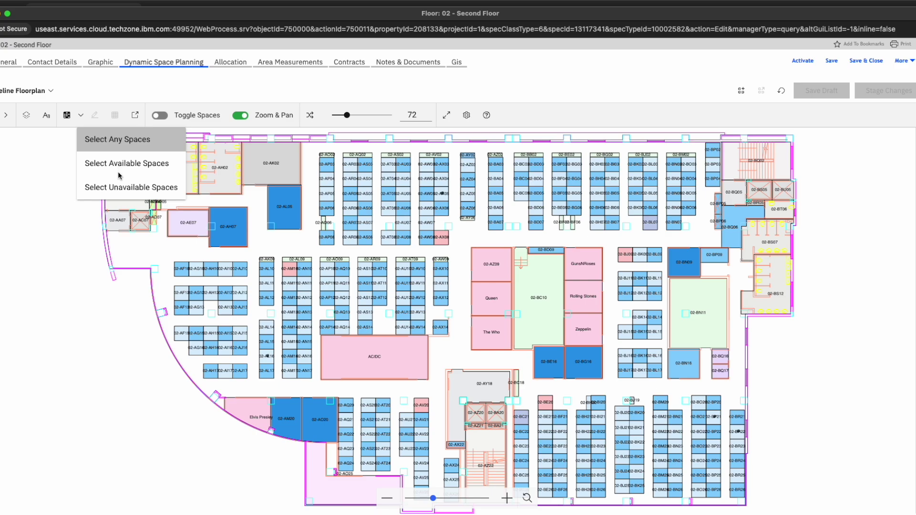
click(115, 189)
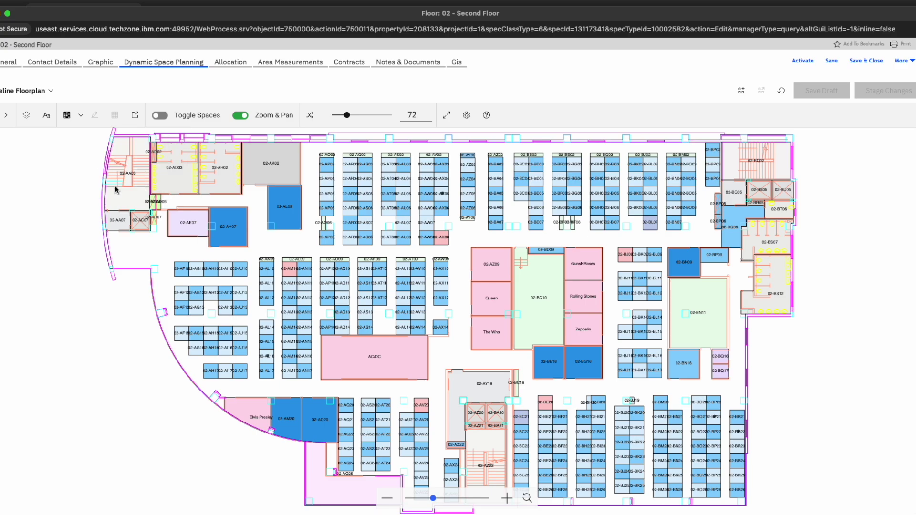
click(81, 117)
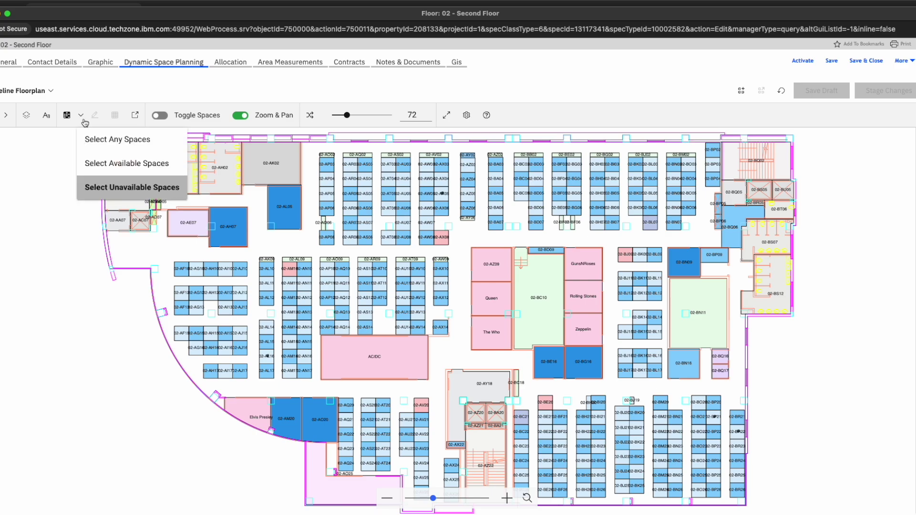
click(119, 166)
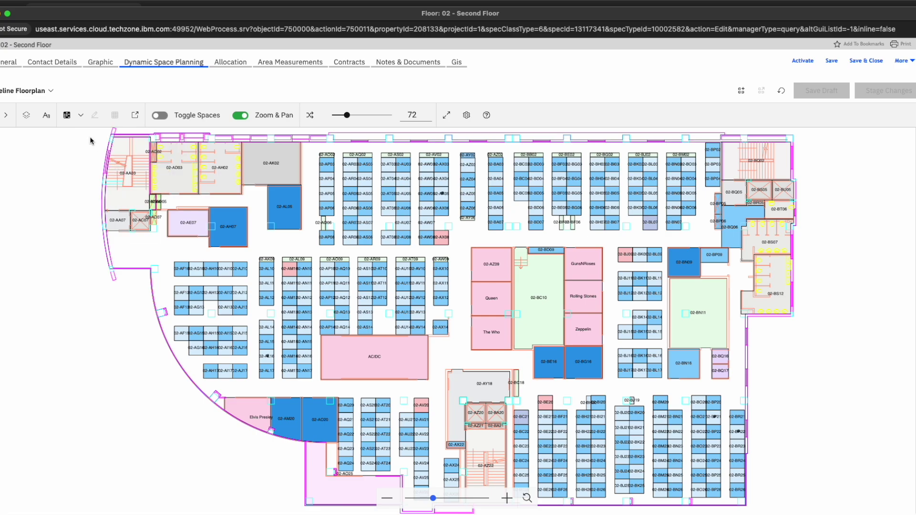
click(73, 119)
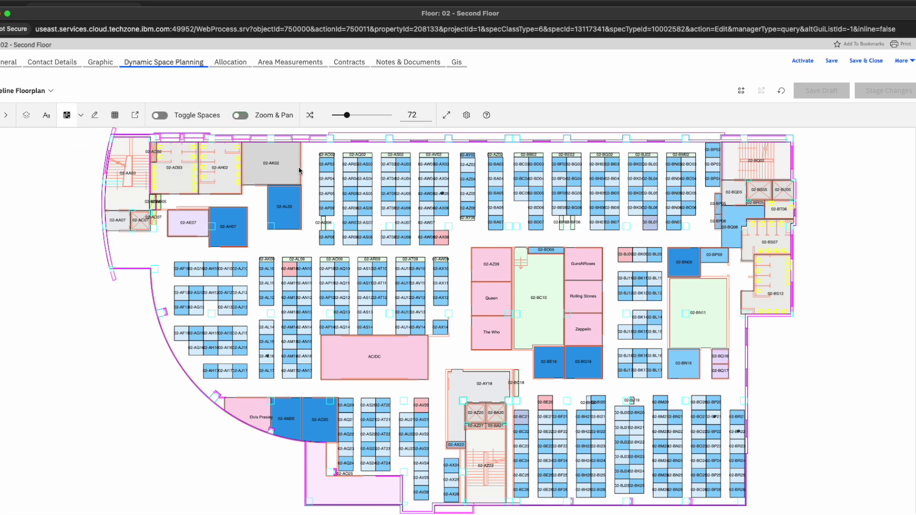
drag(313, 148, 702, 251)
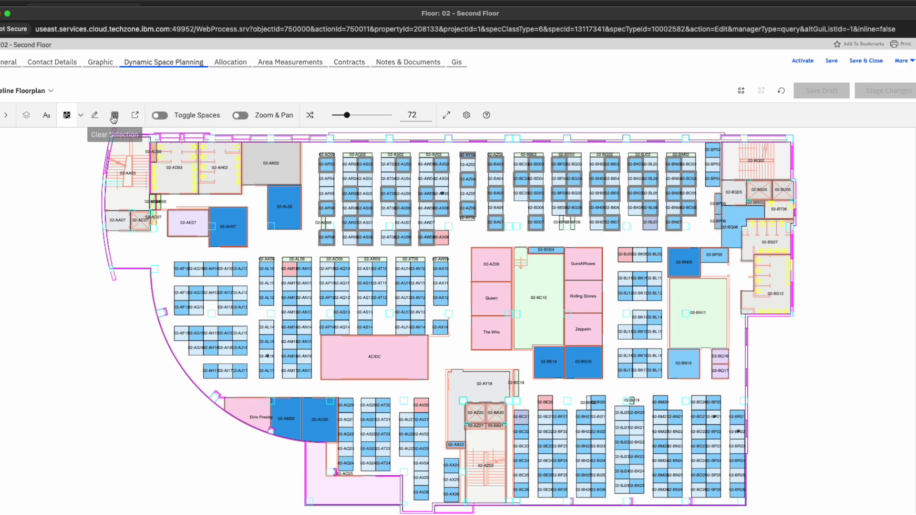
Limit selection to unavailable spaces, reselect the upper desk rows, and show their bulk actions.
click(80, 116)
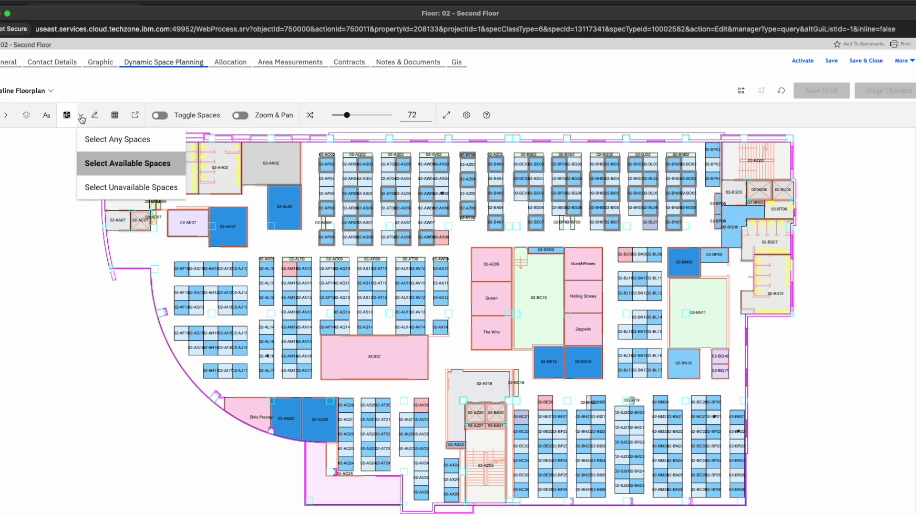
click(121, 187)
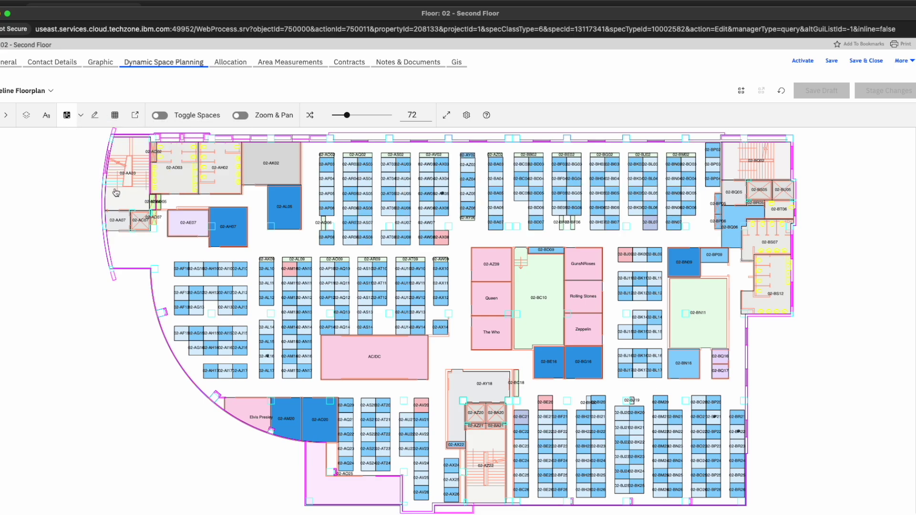
click(82, 118)
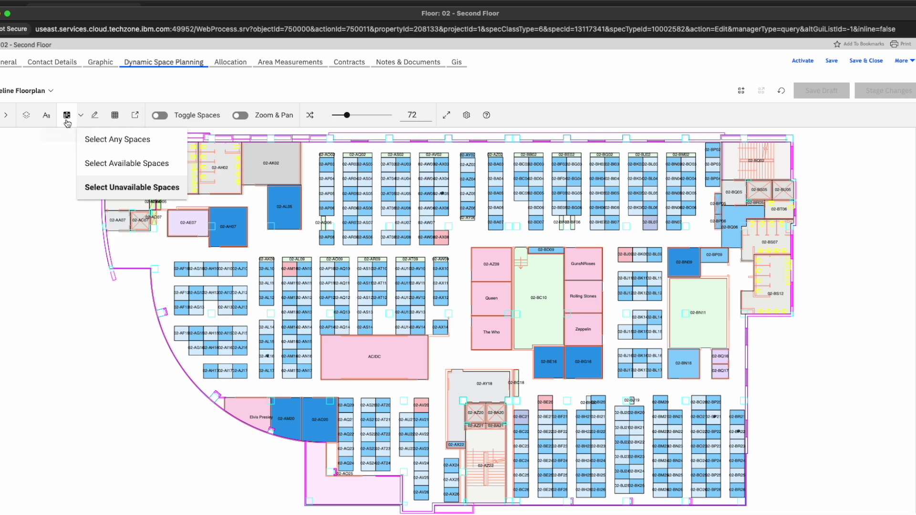
click(67, 120)
click(67, 117)
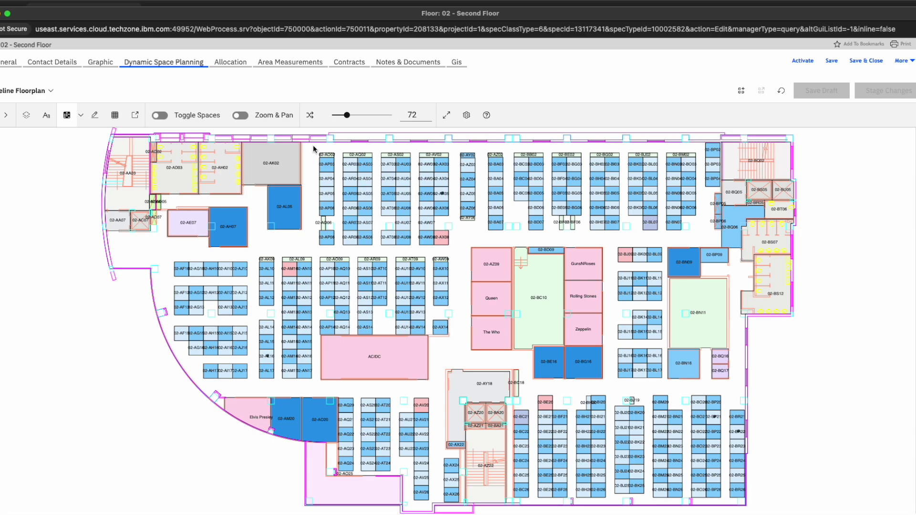
drag(313, 147, 702, 248)
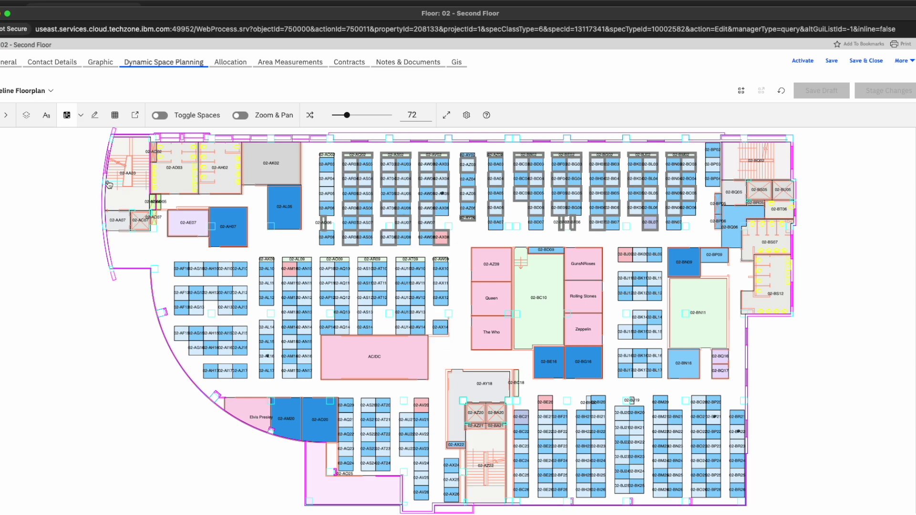
click(95, 115)
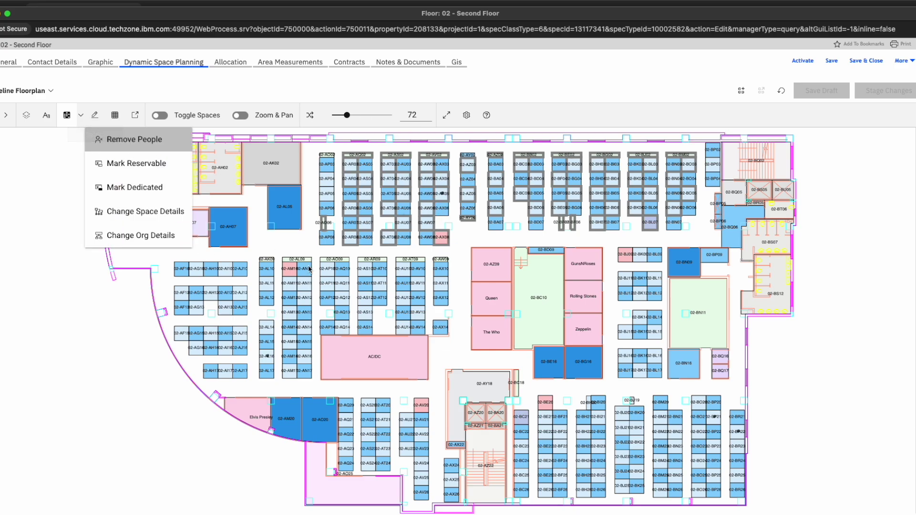
Start a Charge To organization allocation change for the desks, then abandon it.
click(148, 234)
click(394, 288)
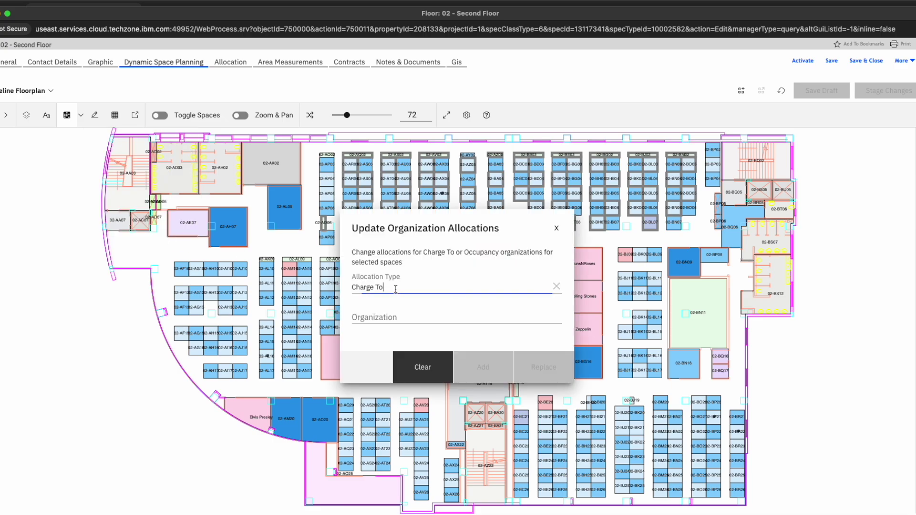
triple_click(373, 286)
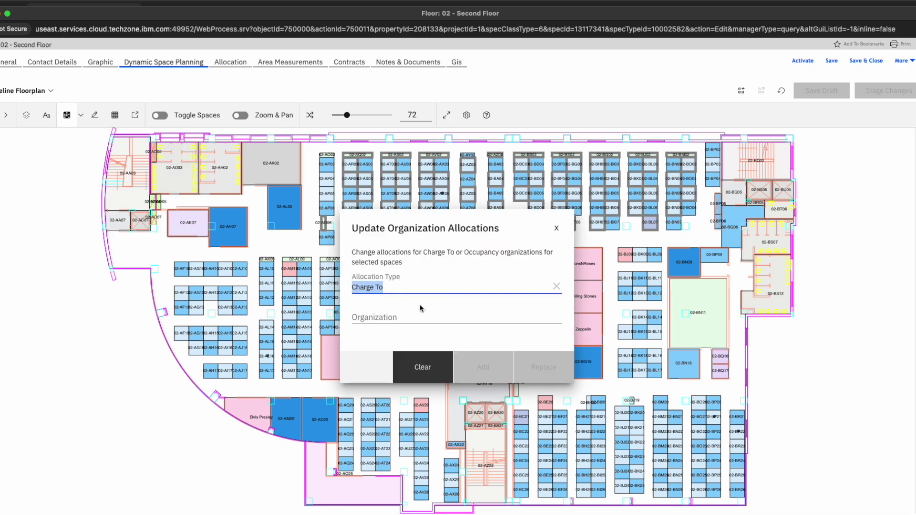
click(81, 115)
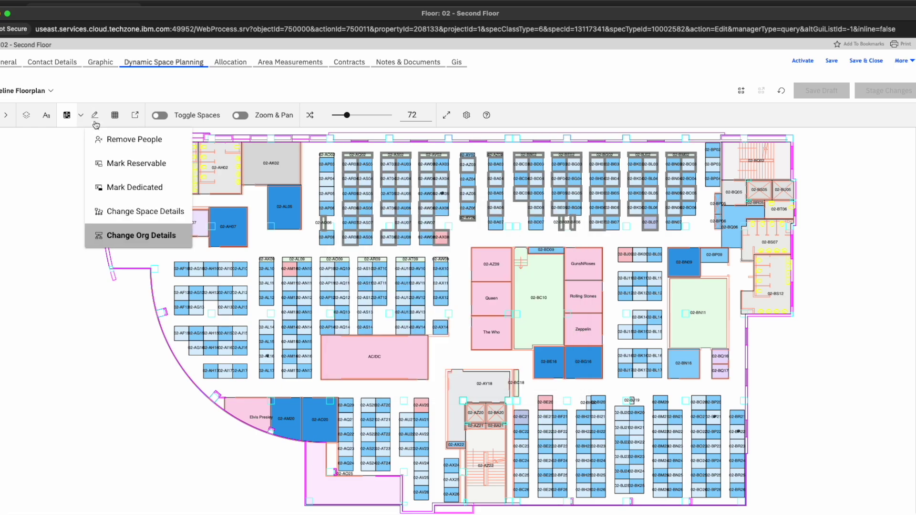
Give the selected upper desks capacity 0 and the Currently Unavailable classification.
click(140, 208)
click(394, 270)
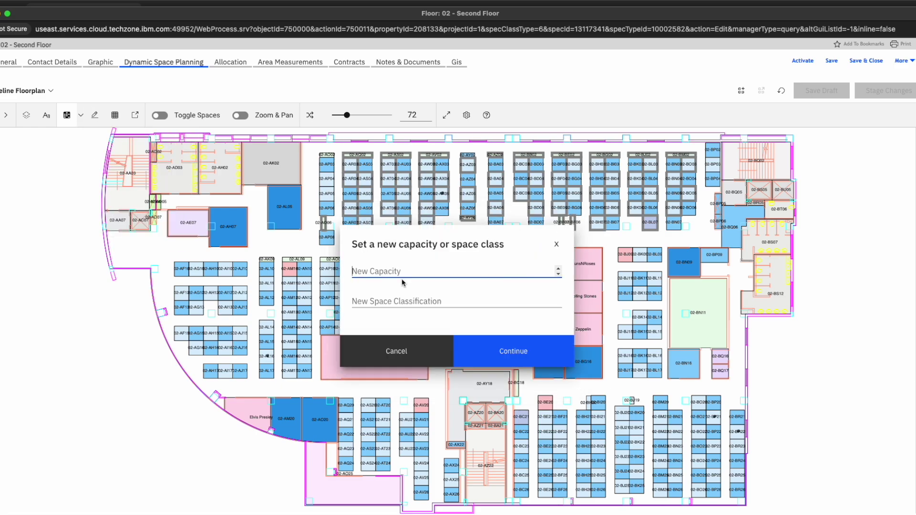
text(0)
click(390, 302)
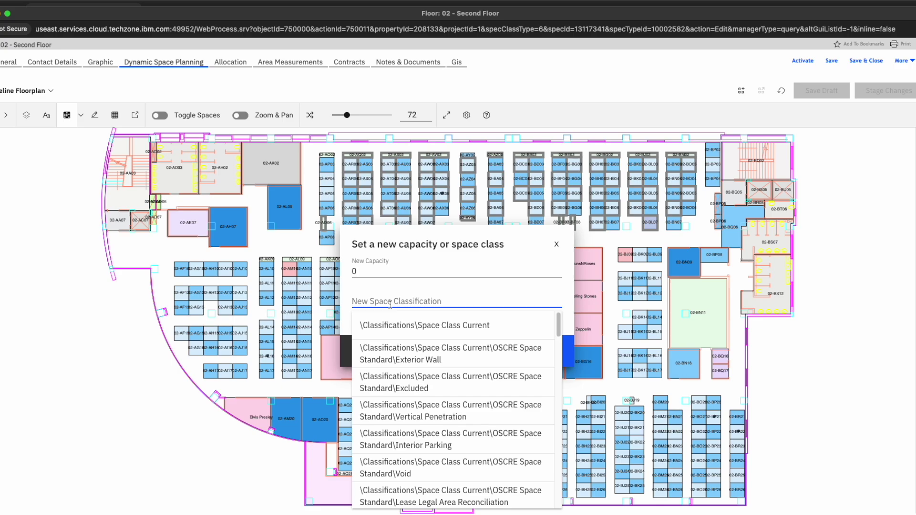
text(unavailable)
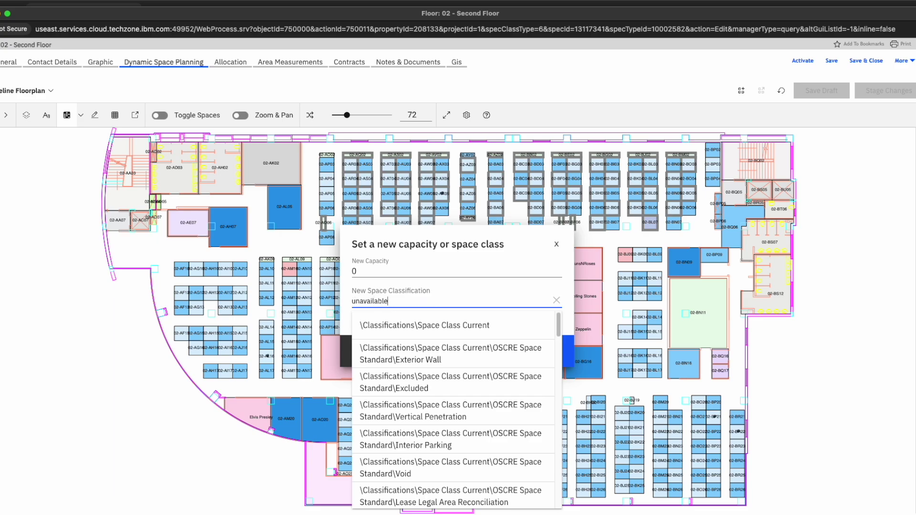
click(429, 329)
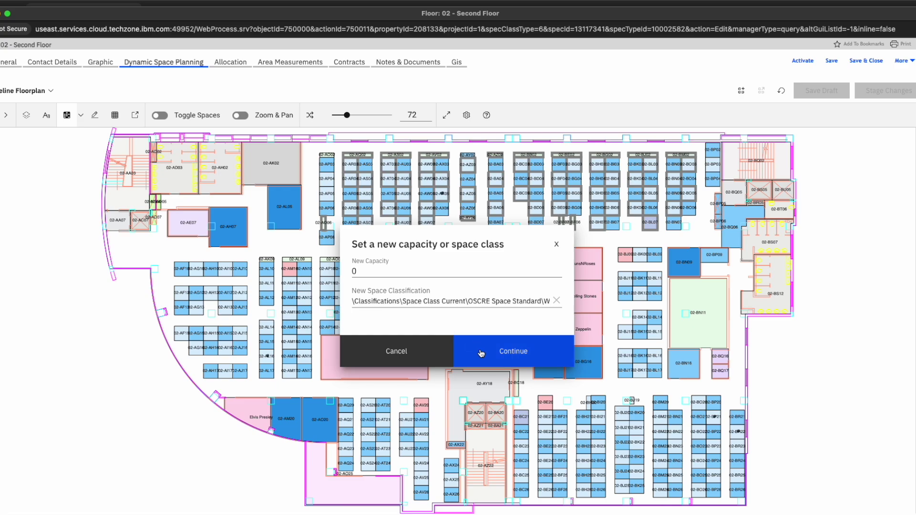
click(511, 355)
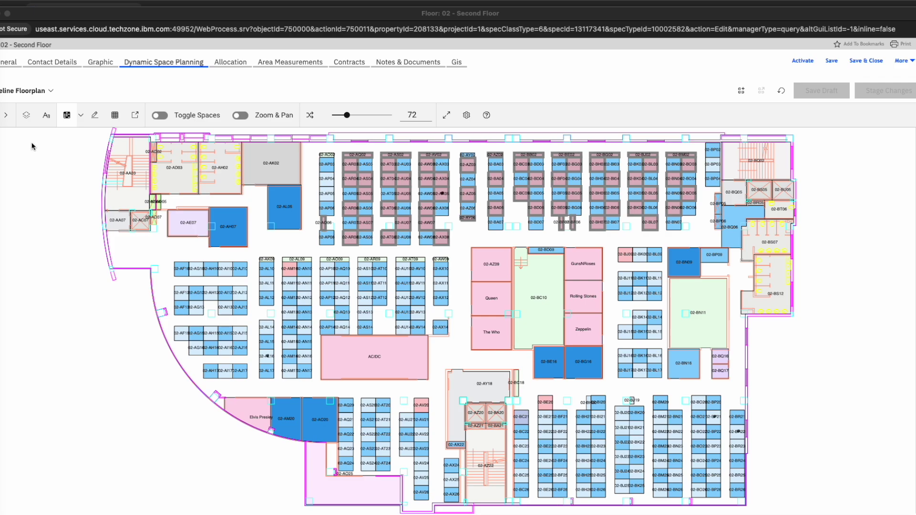
Turn the Zoom & Pan toggle on, leaving the pink unavailable desks unselected.
click(66, 115)
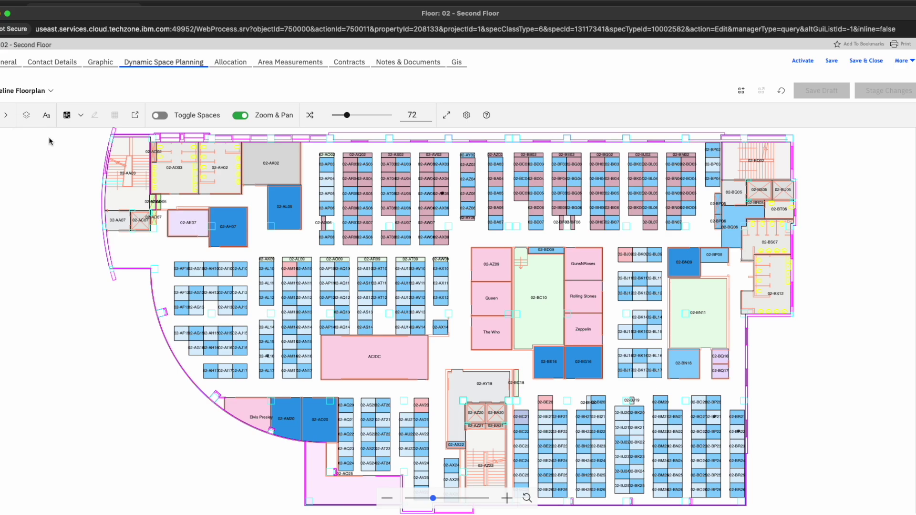
Switch to Select Unavailable Spaces and drag-select the upper desk blocks.
click(67, 115)
click(80, 115)
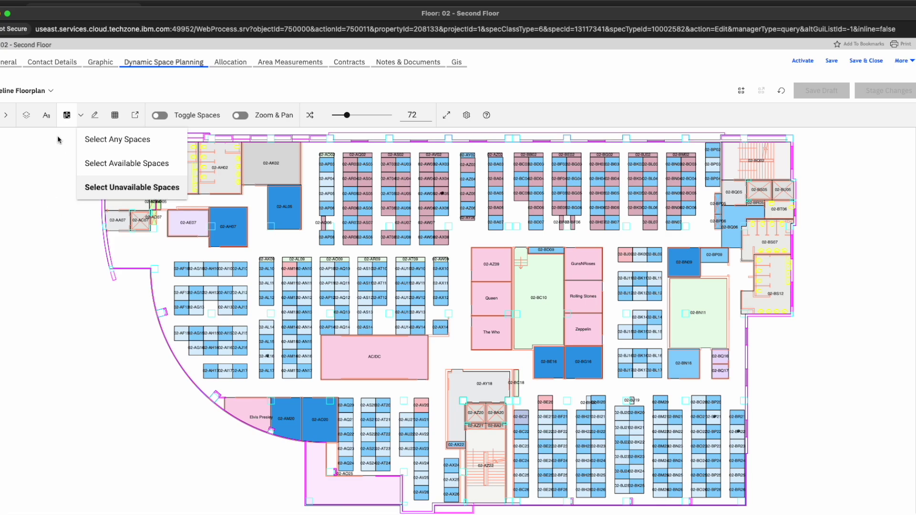
click(67, 115)
click(66, 115)
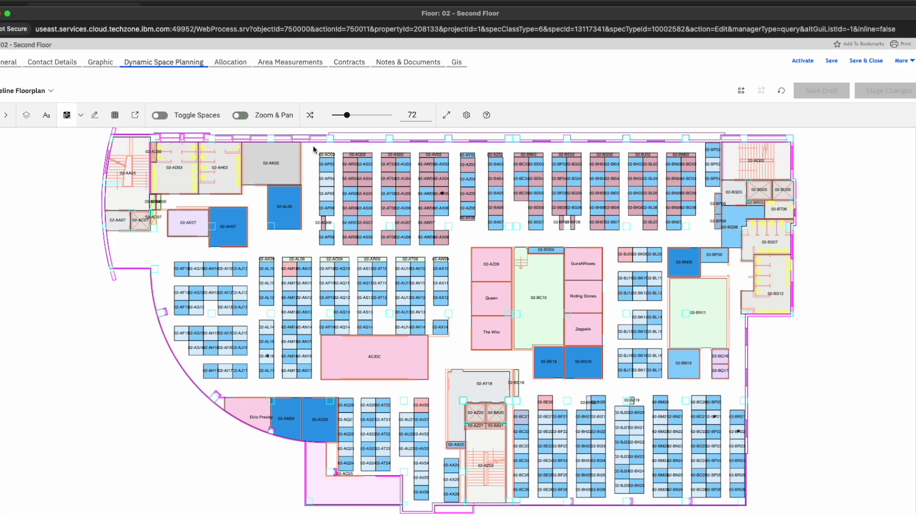
drag(314, 148, 704, 252)
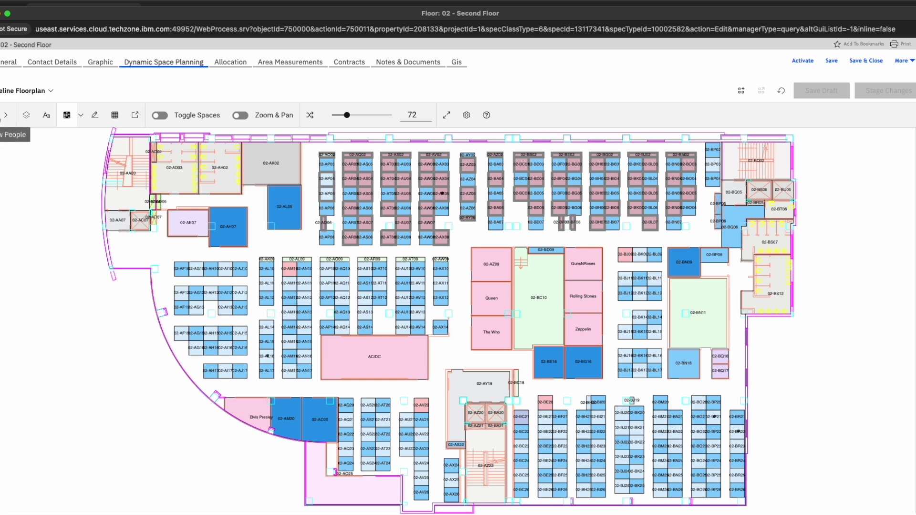
Show the people on the floorplan and enable Move People.
click(6, 115)
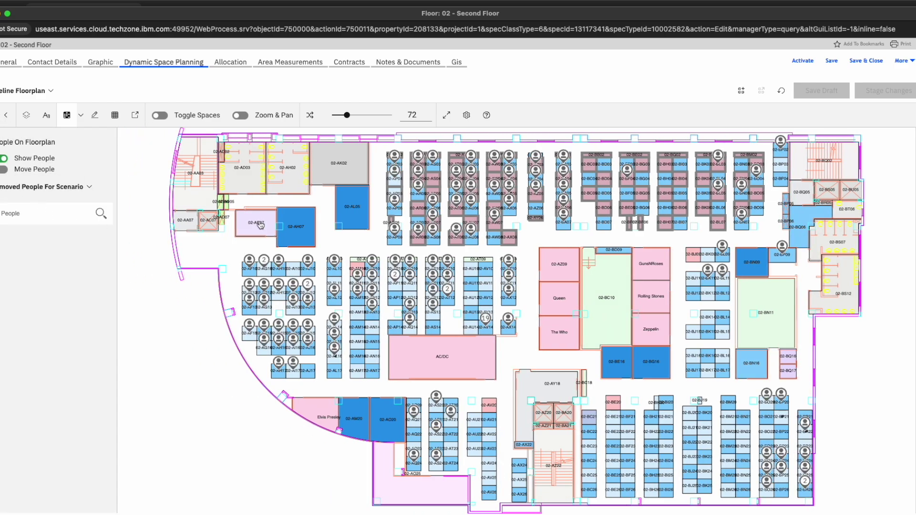
click(3, 171)
click(82, 117)
Apply Remove People to the selected unavailable desks from Edit Selections.
click(82, 117)
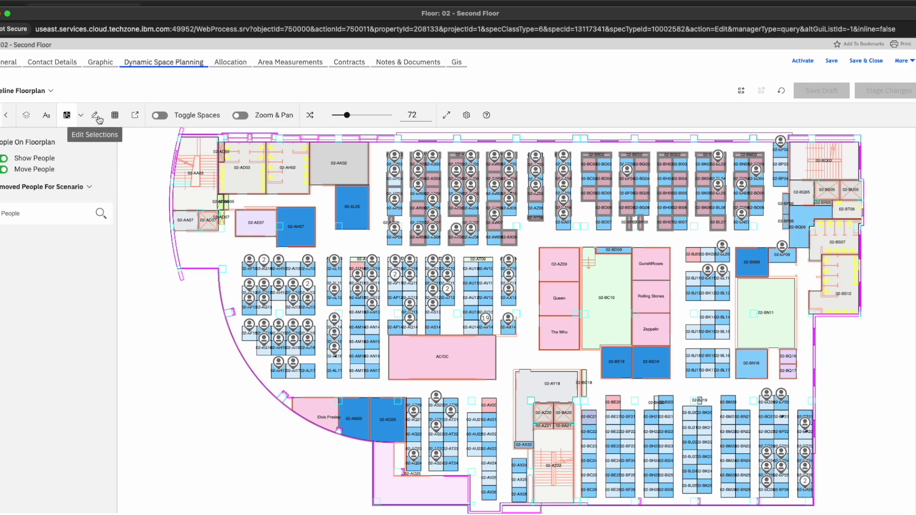
click(98, 117)
click(131, 143)
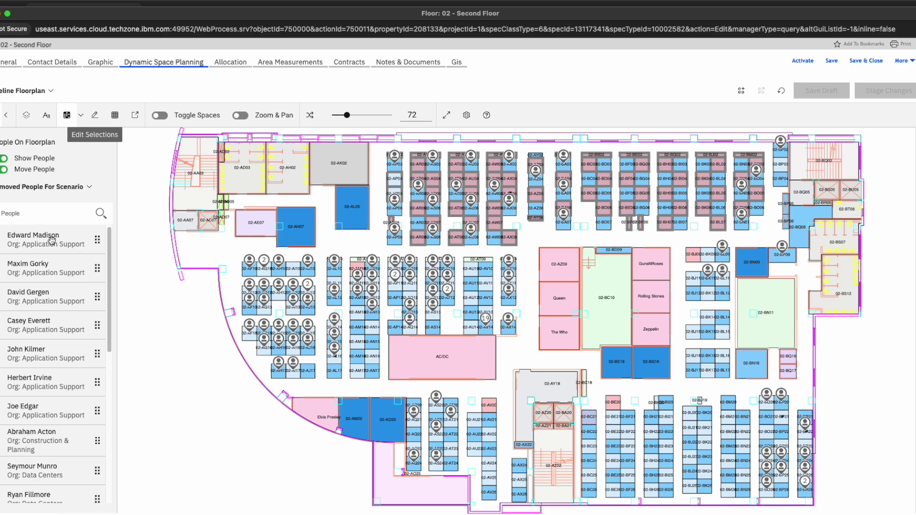
Seat removed people at desks 02-AM14 and 02-AM16, then collapse the people list.
drag(355, 323, 356, 324)
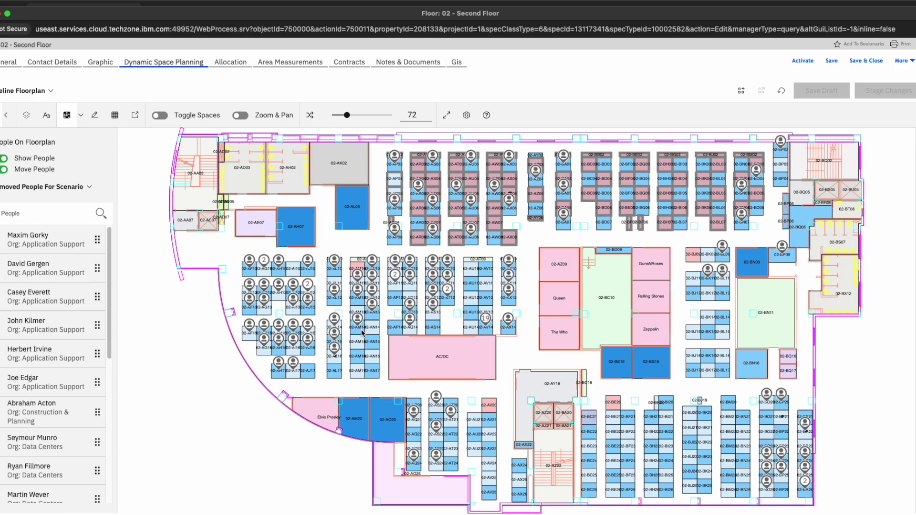
mouse_move(41, 265)
mouse_down()
mouse_move(292, 340)
mouse_move(355, 388)
mouse_move(366, 335)
mouse_up()
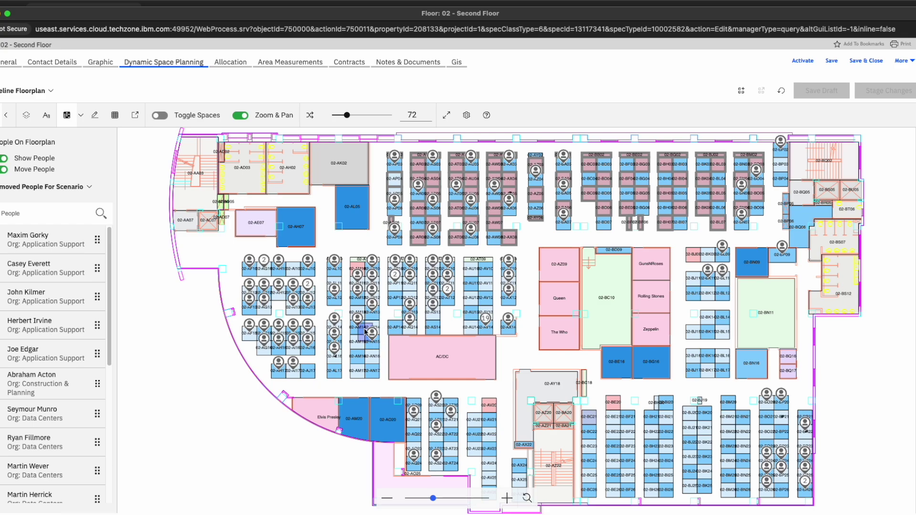
drag(292, 337, 356, 358)
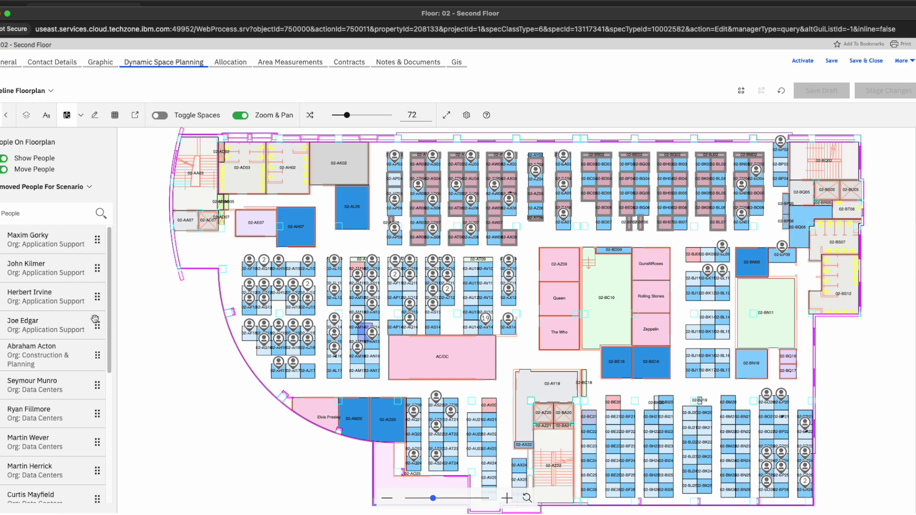
drag(361, 363, 367, 370)
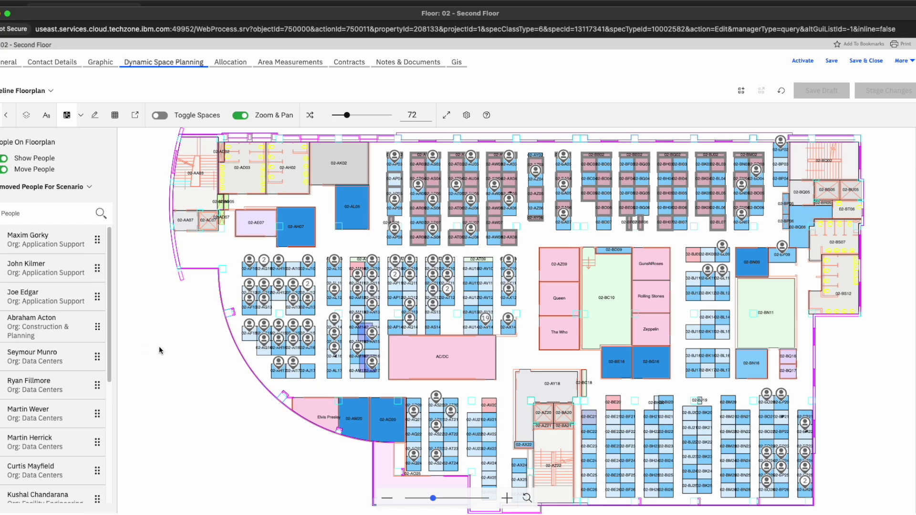
click(6, 115)
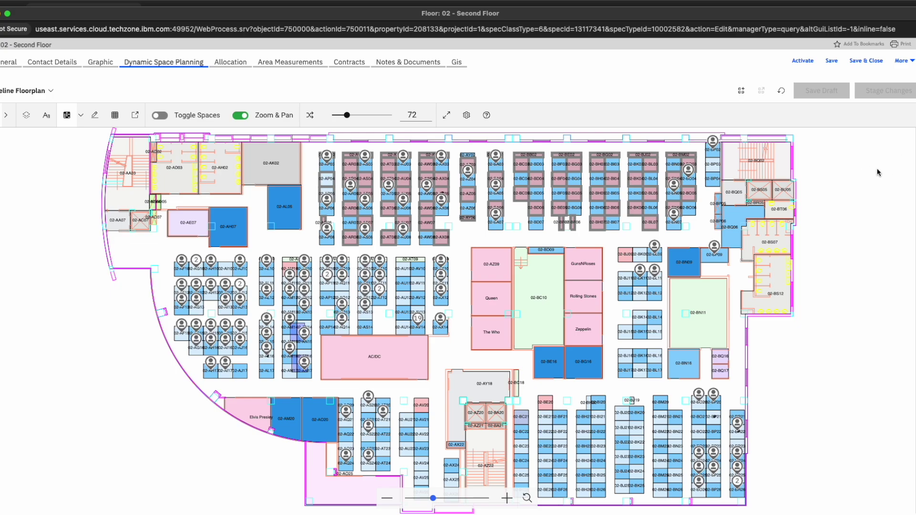
Open the Location Pins options and toggle Show By Space Class off and back on.
click(796, 244)
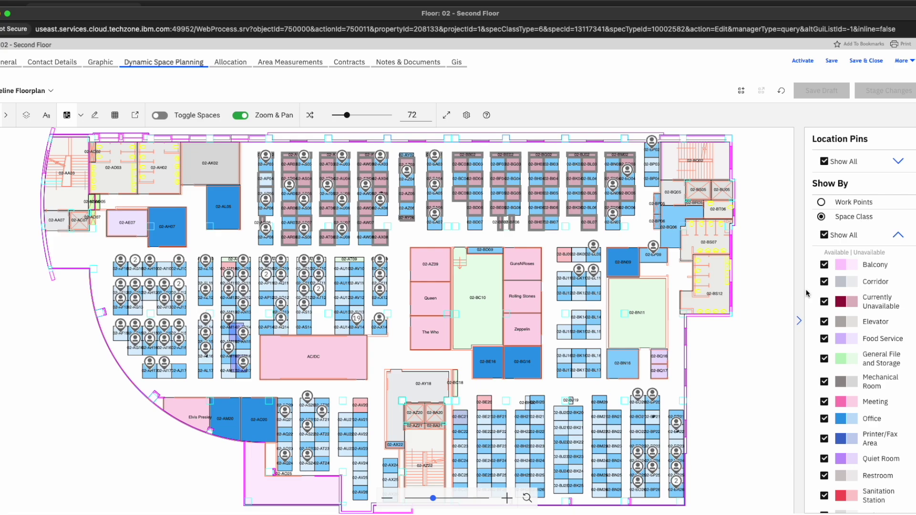
click(821, 217)
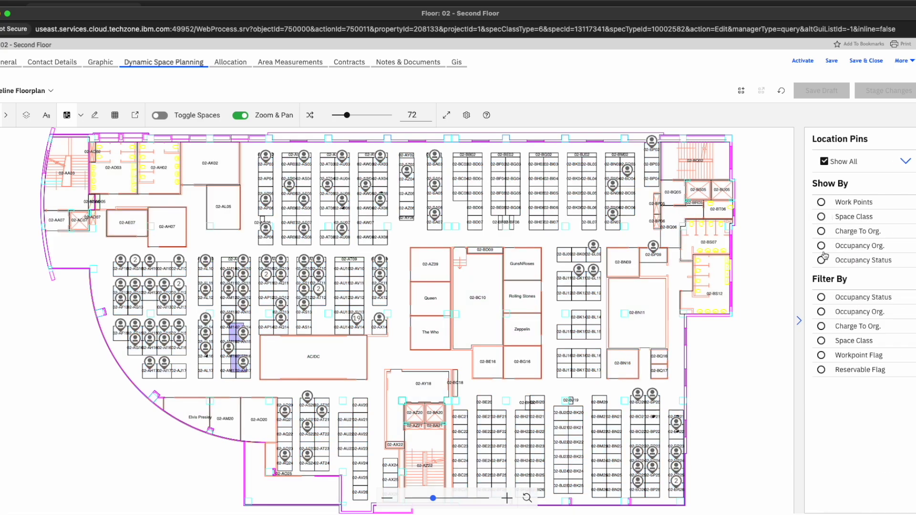
click(6, 116)
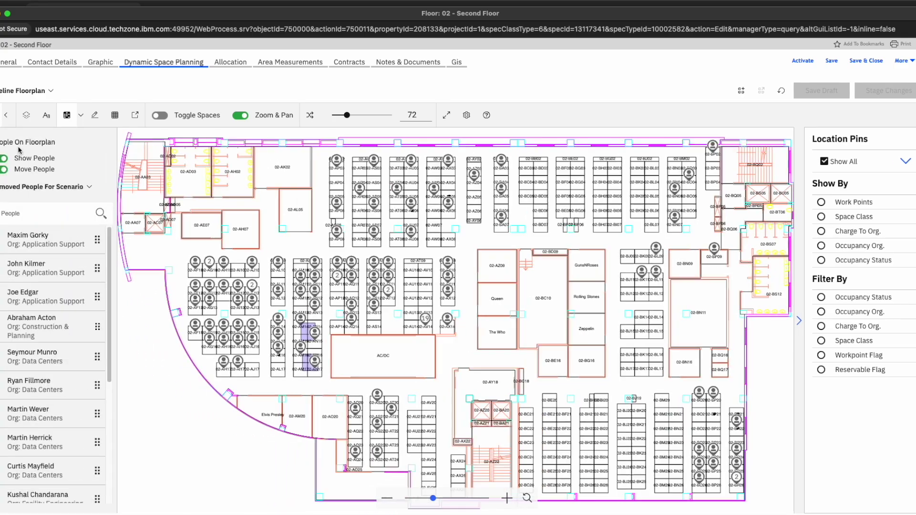
click(6, 116)
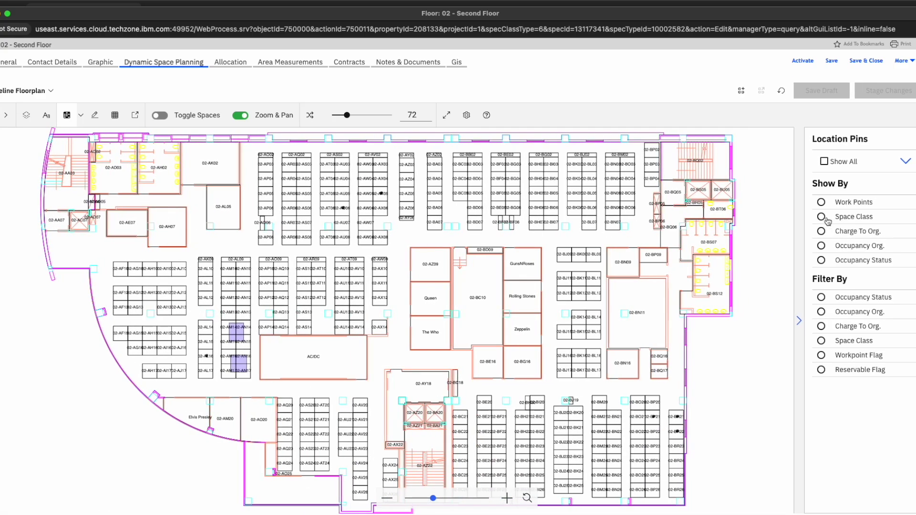
click(821, 217)
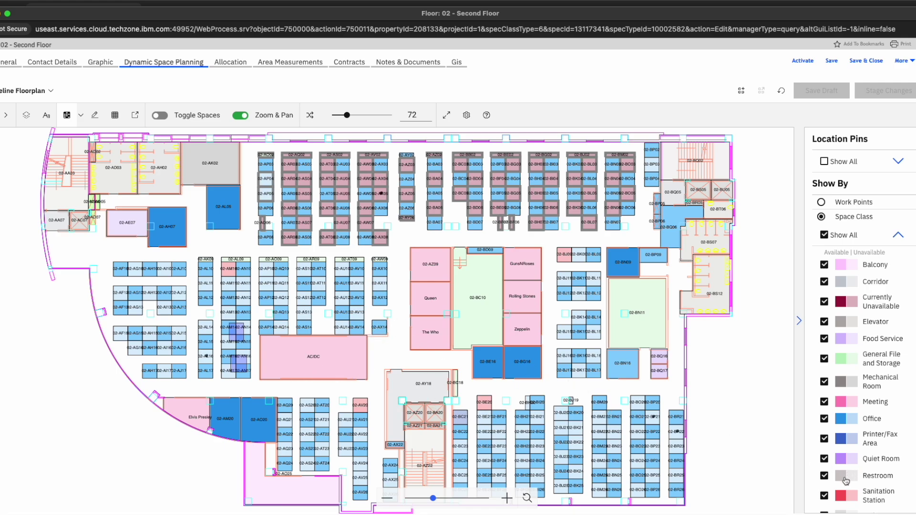
click(821, 219)
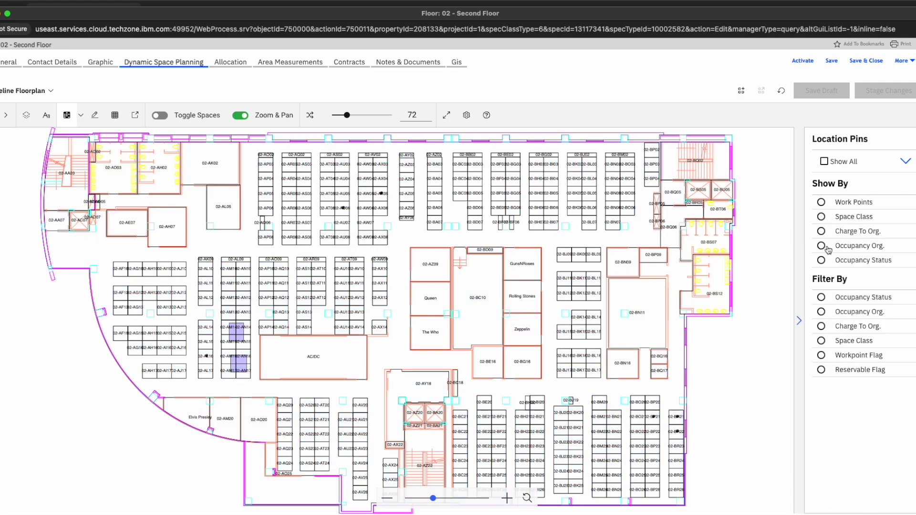
click(821, 231)
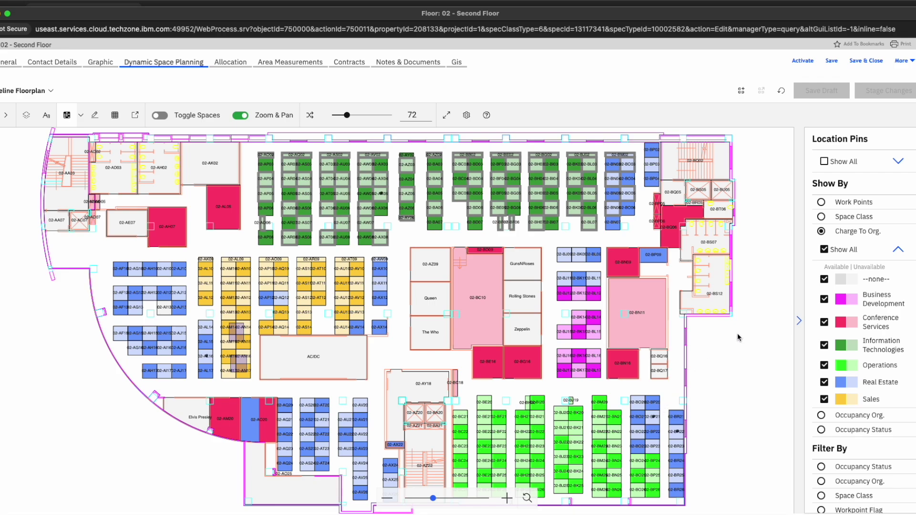
click(845, 233)
click(841, 247)
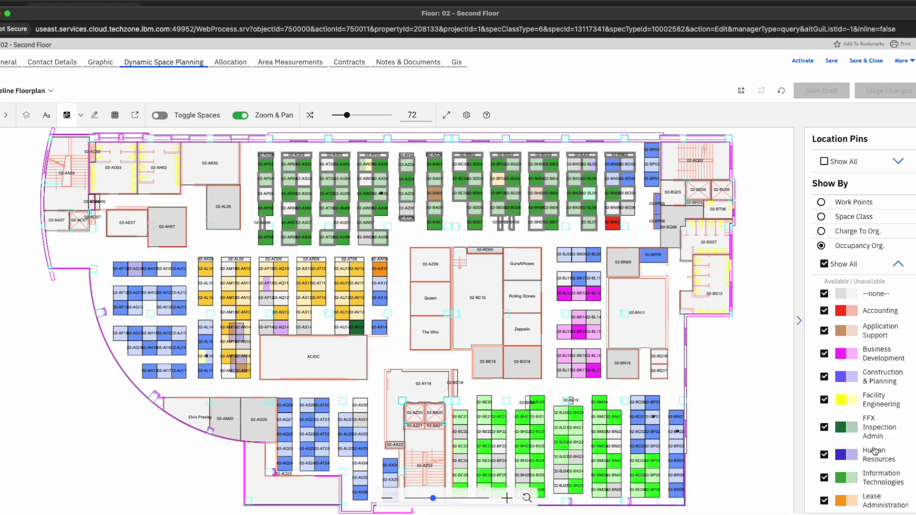
click(846, 247)
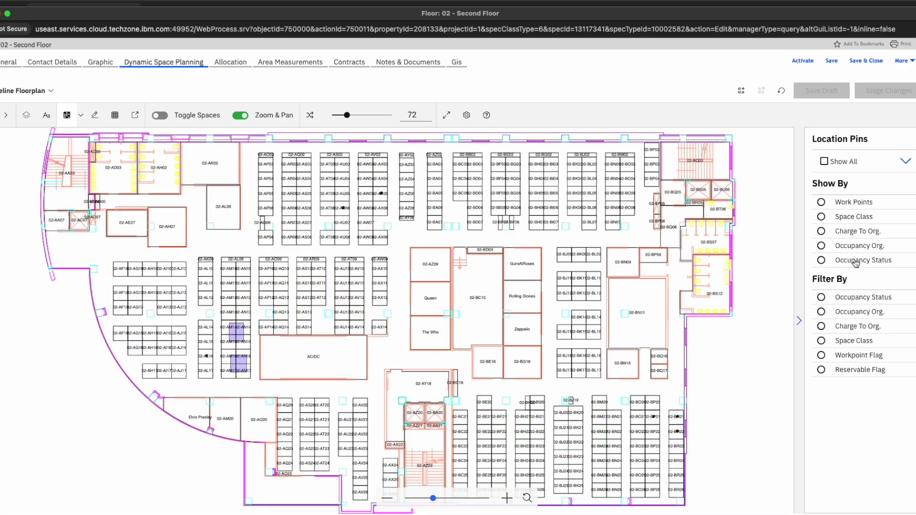
click(854, 261)
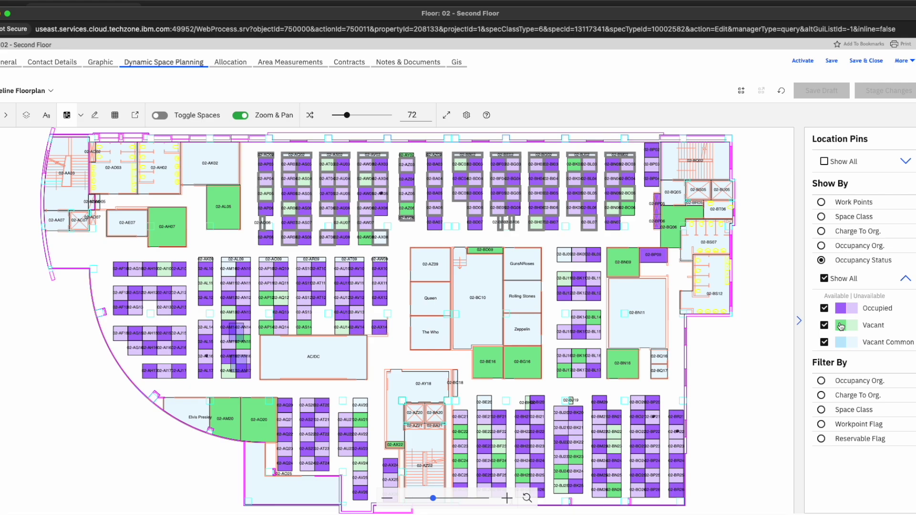
click(849, 265)
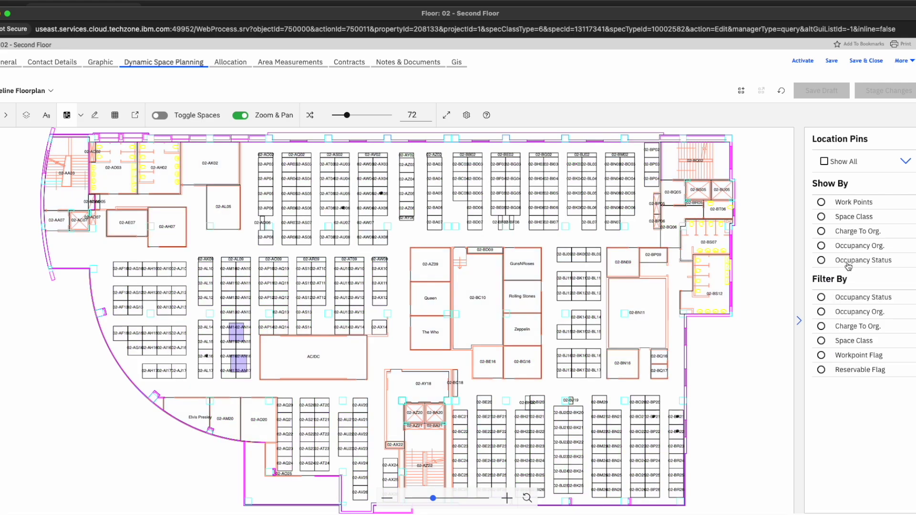
click(800, 323)
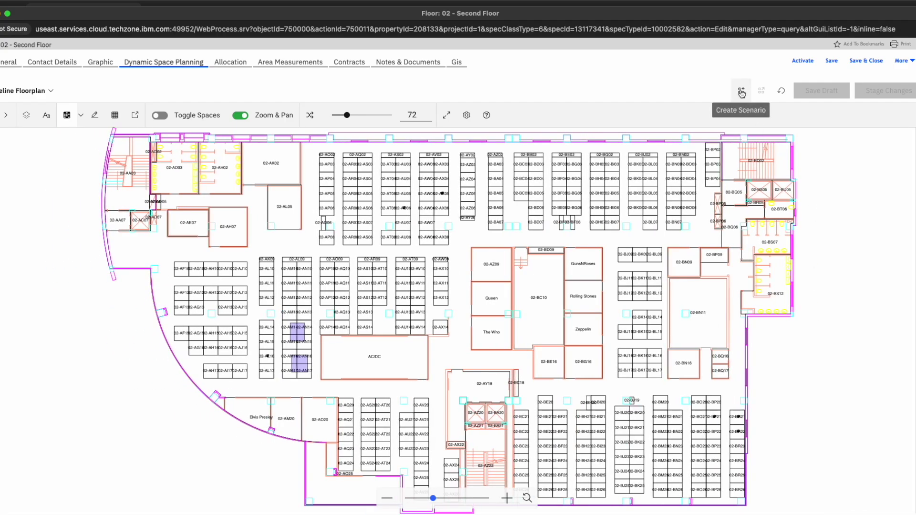
Create and save the 'Phase 2' scenario, then use Save Draft and Stage Changes.
click(908, 262)
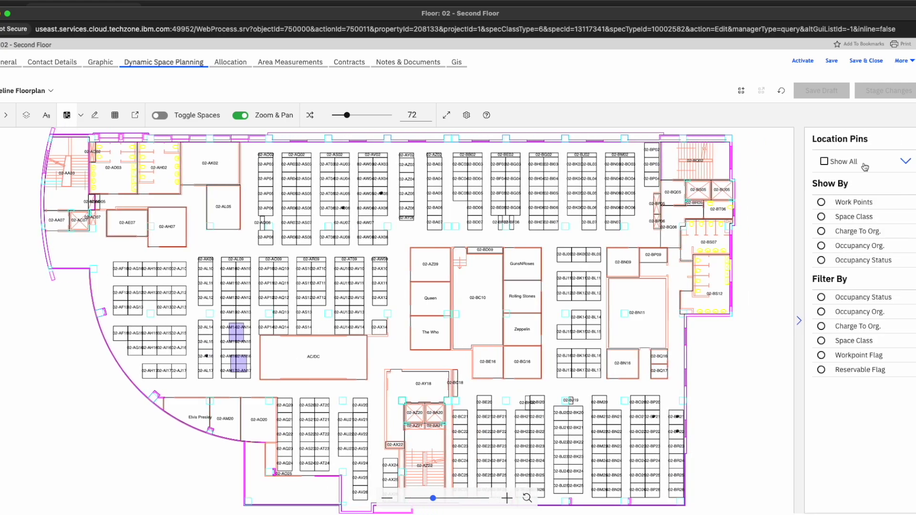
click(742, 90)
click(435, 299)
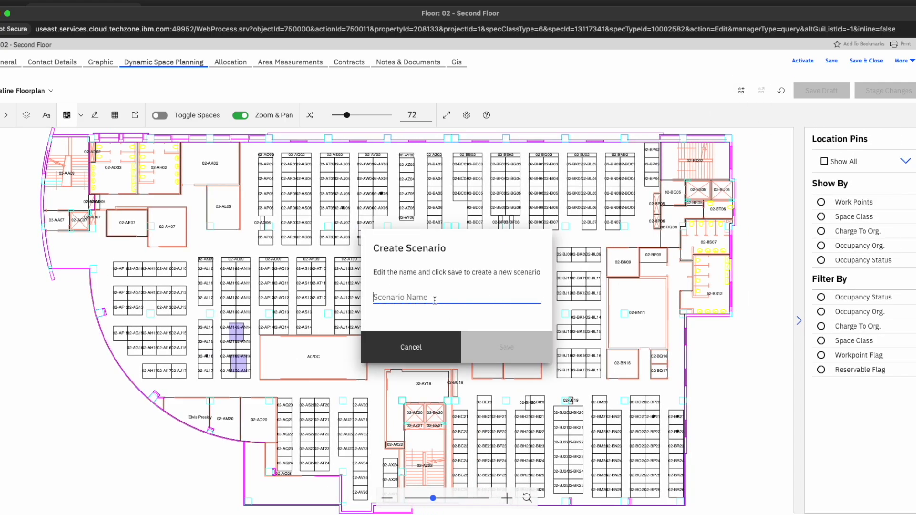
text(Phase)
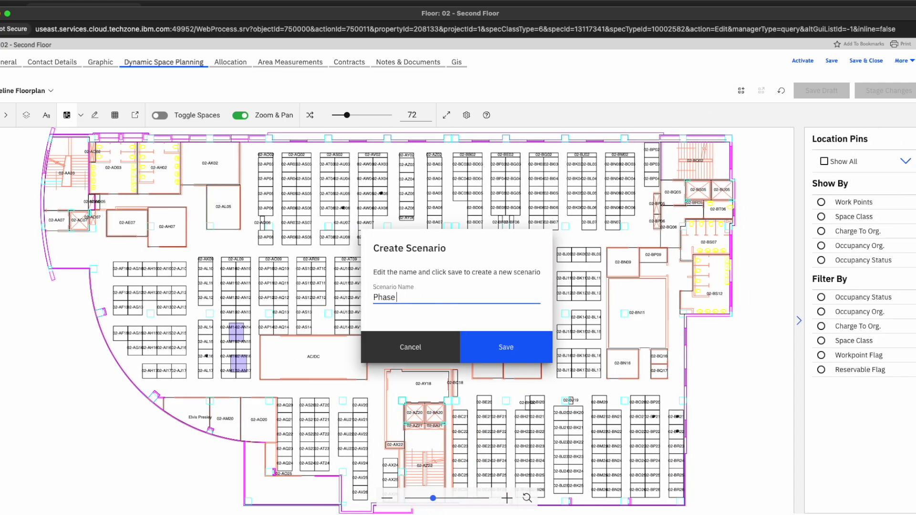
text( 2)
click(482, 349)
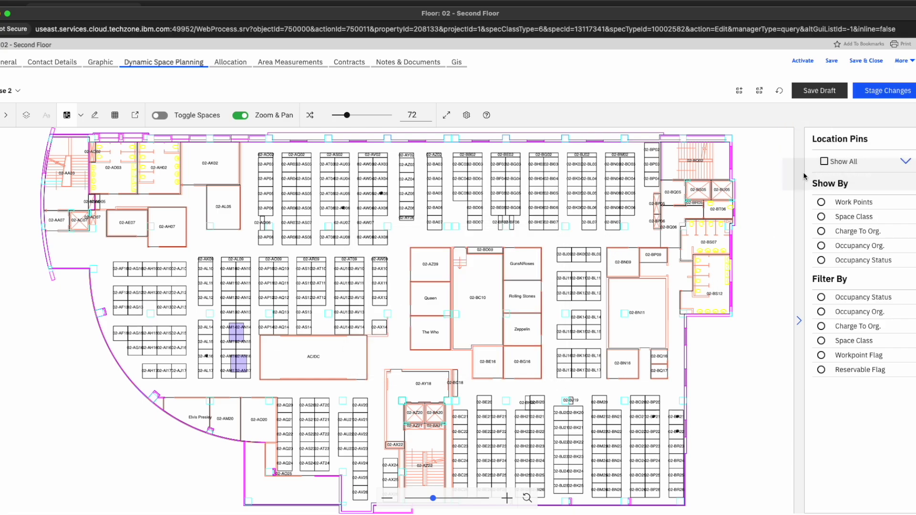
click(819, 91)
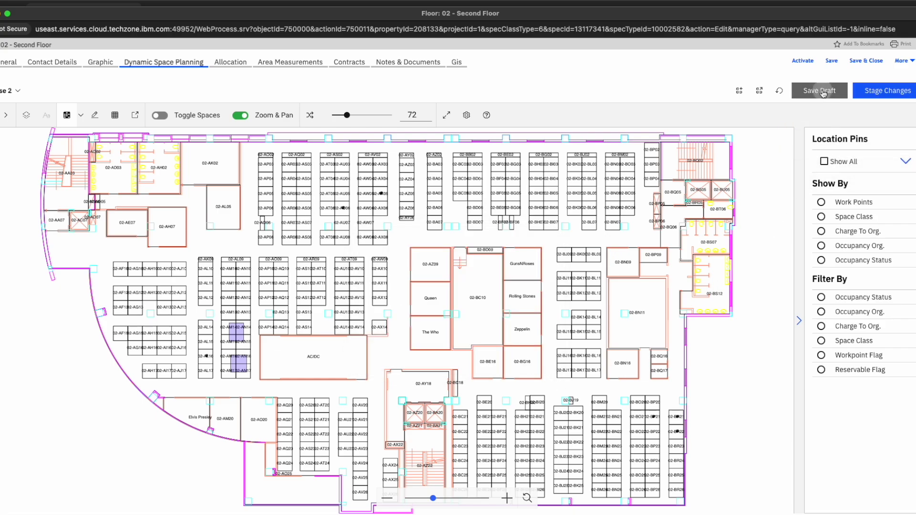
click(882, 95)
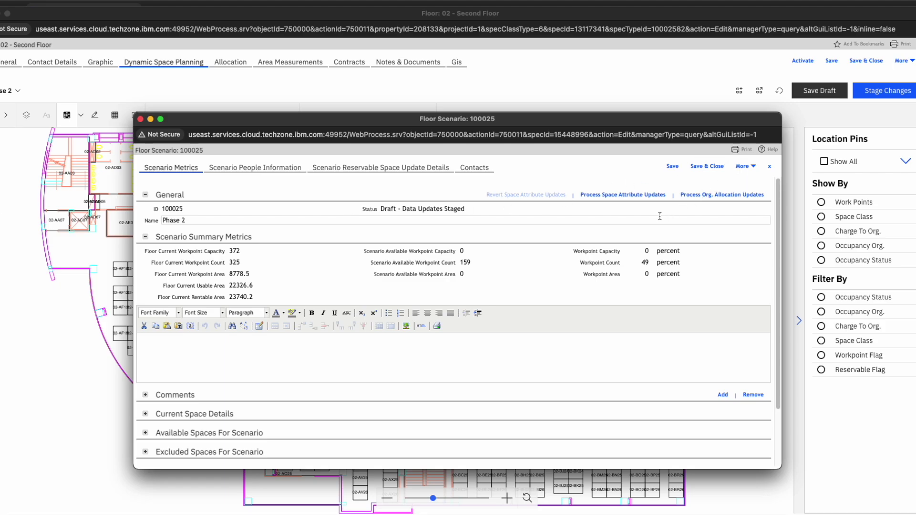
click(268, 171)
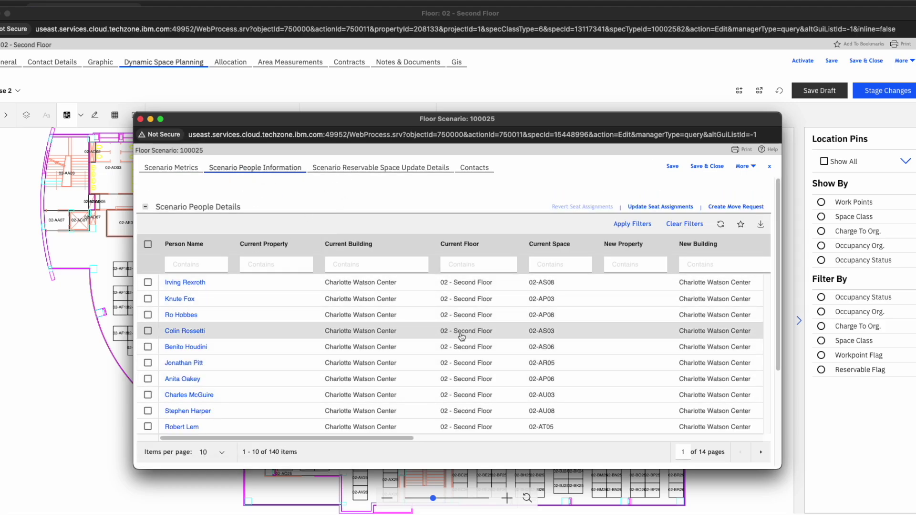
drag(389, 437, 388, 218)
click(376, 168)
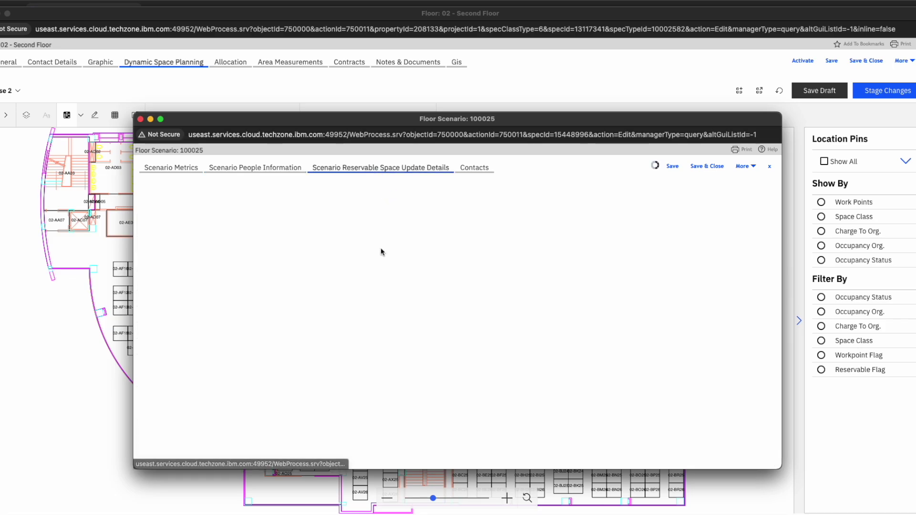
click(473, 169)
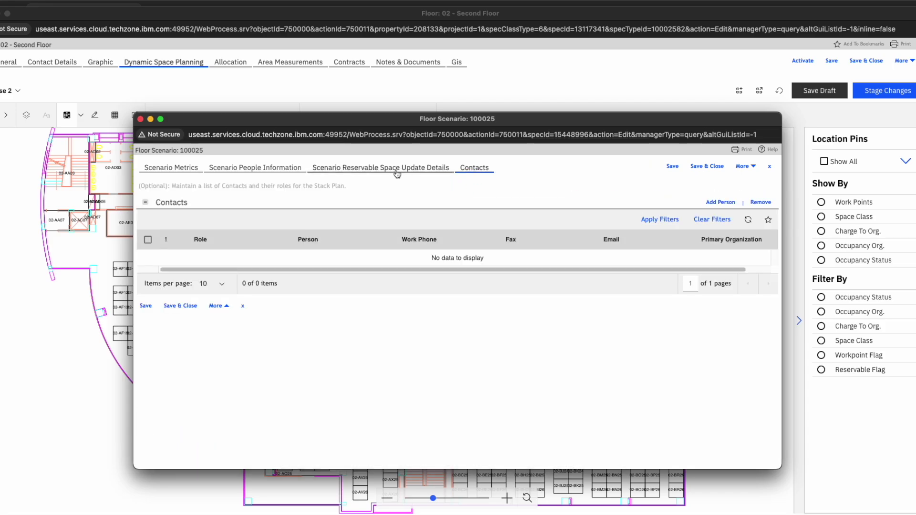
click(397, 168)
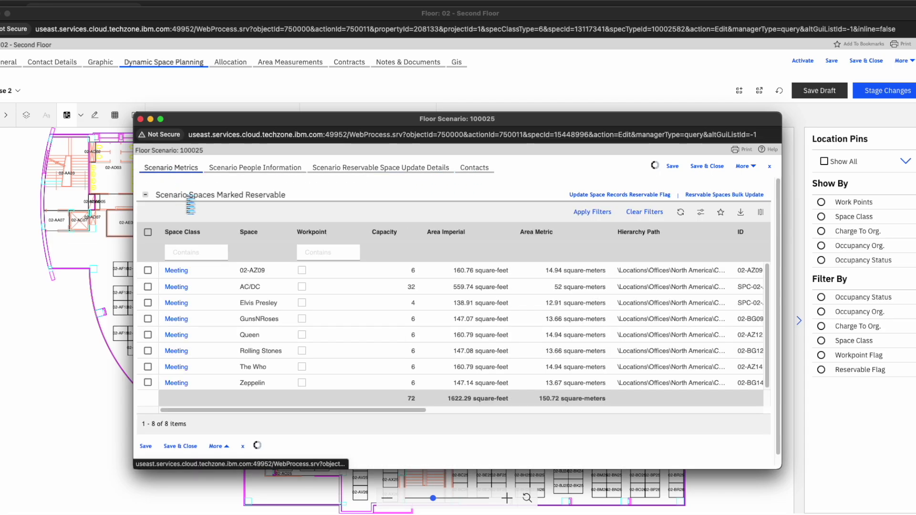
click(170, 167)
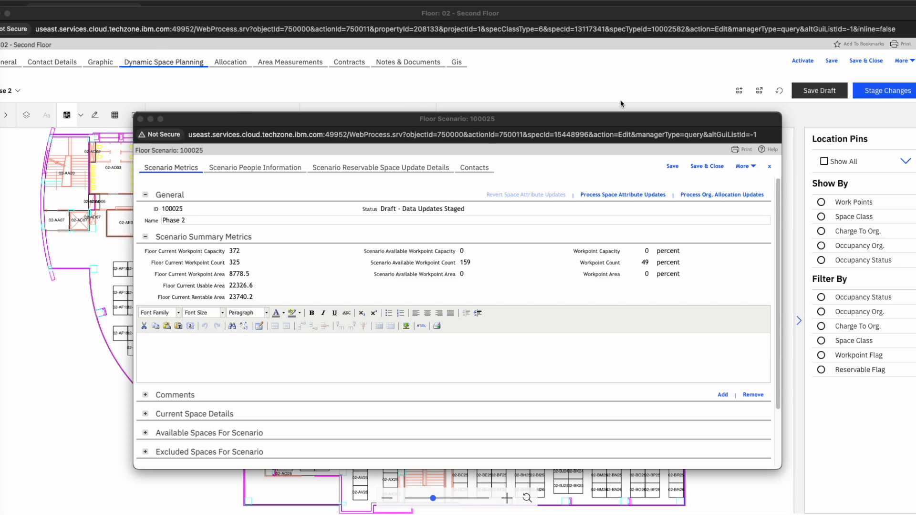
click(342, 163)
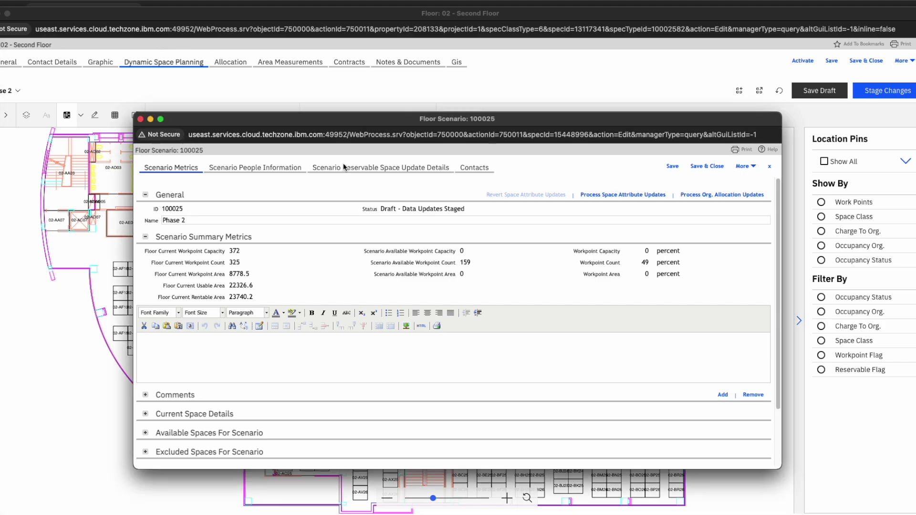